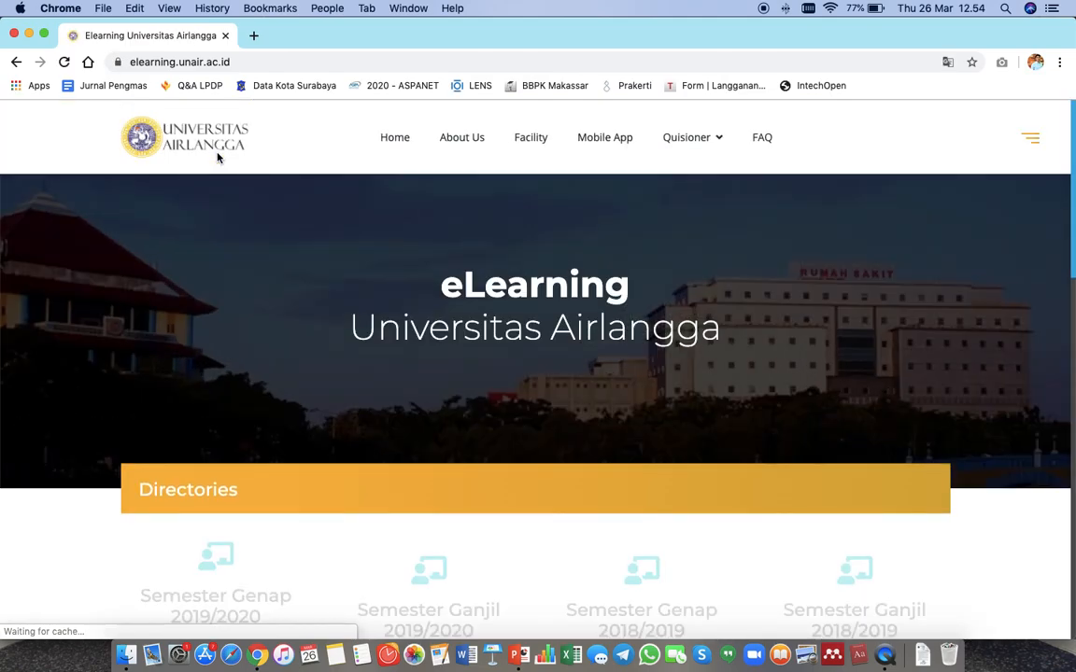
Open the Semester Genap 2019/2020 eLearning directory from the university eLearning homepage.
{"action": "scroll", "coordinate": [170, 278], "scroll_direction": "down", "scroll_amount": 3}
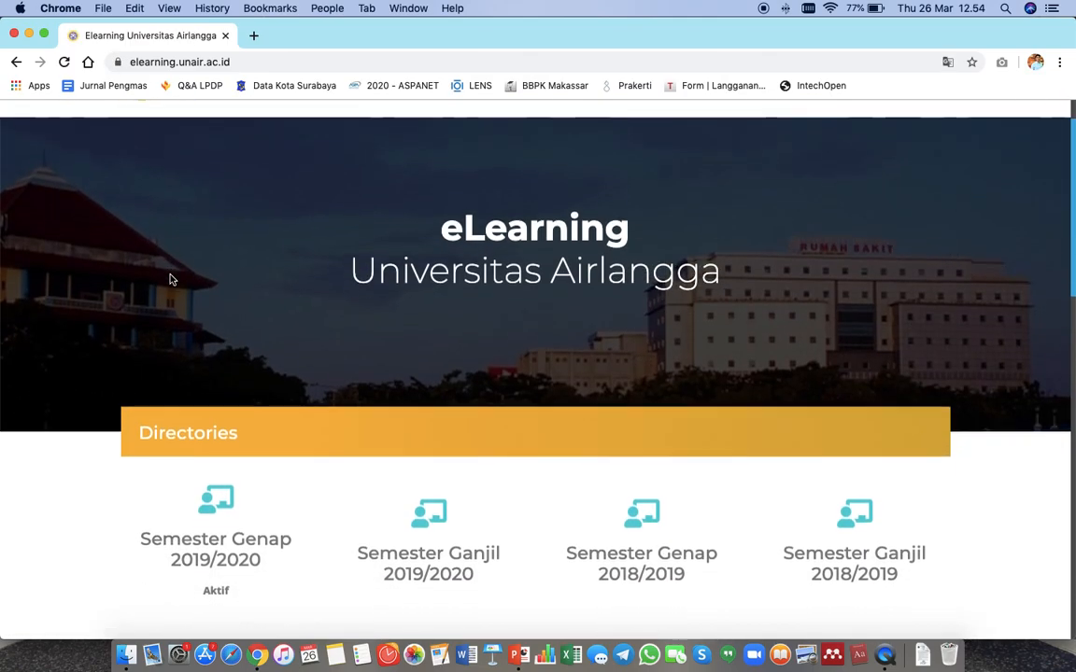
{"action": "scroll", "coordinate": [170, 278], "scroll_direction": "down", "scroll_amount": 2}
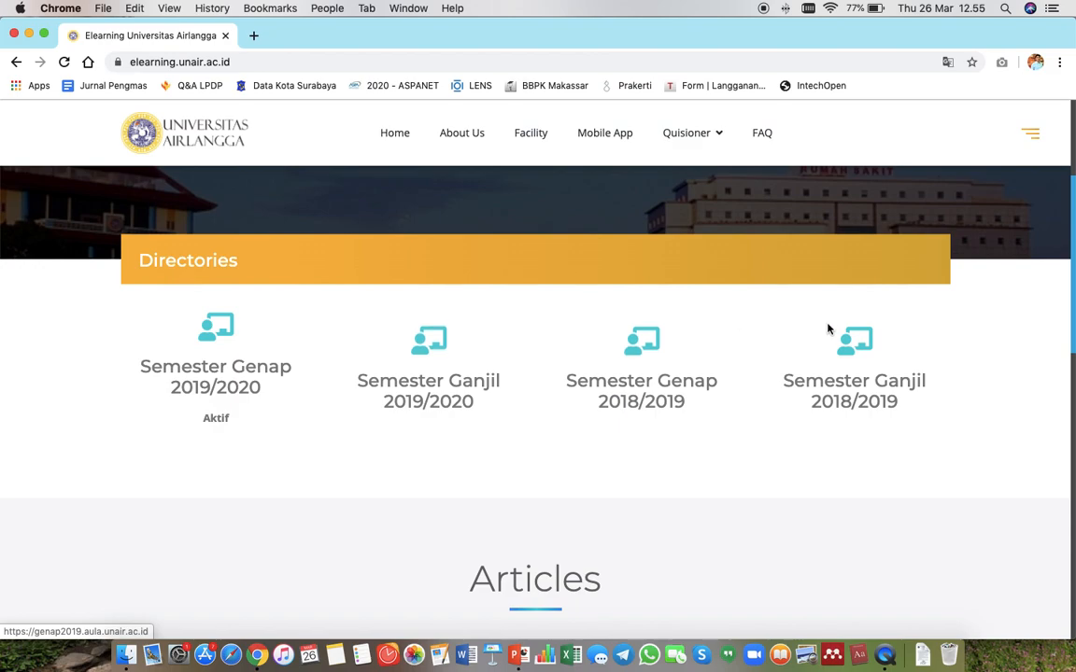
{"action": "left_click", "coordinate": [229, 390]}
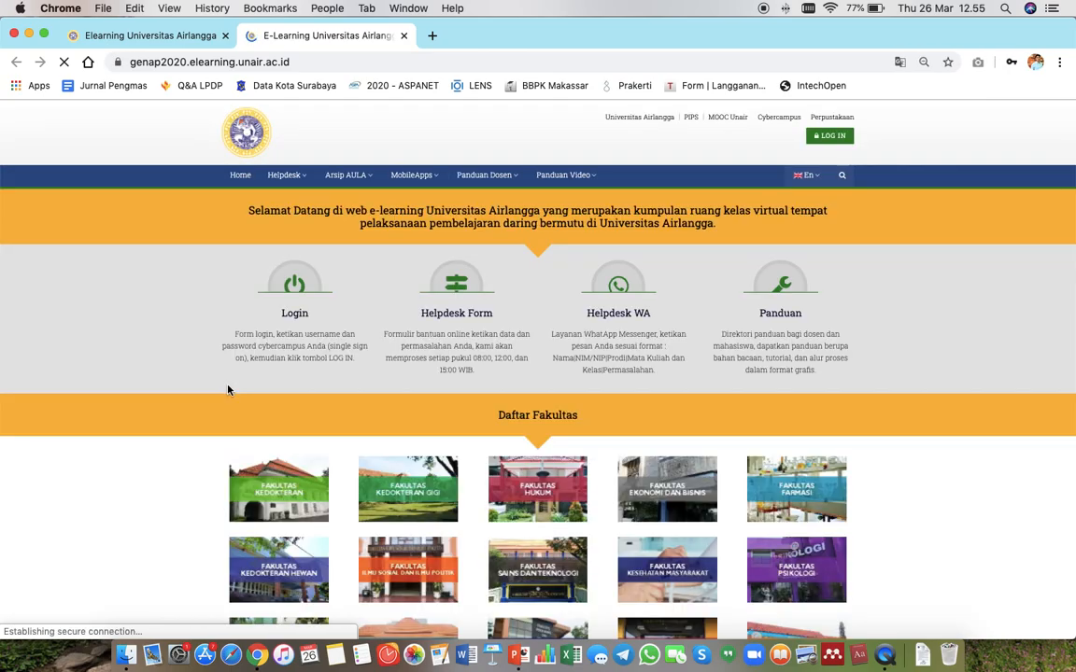
Log in to the eLearning site using a saved cybercampus username and password.
{"action": "left_click", "coordinate": [833, 137]}
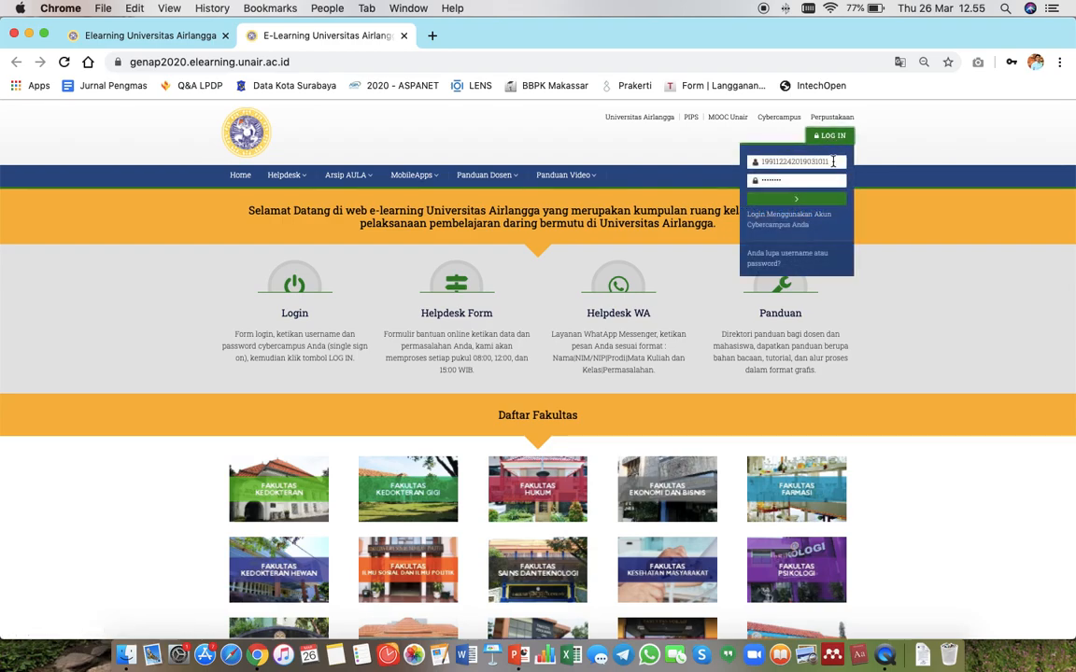
{"action": "left_click", "coordinate": [834, 161]}
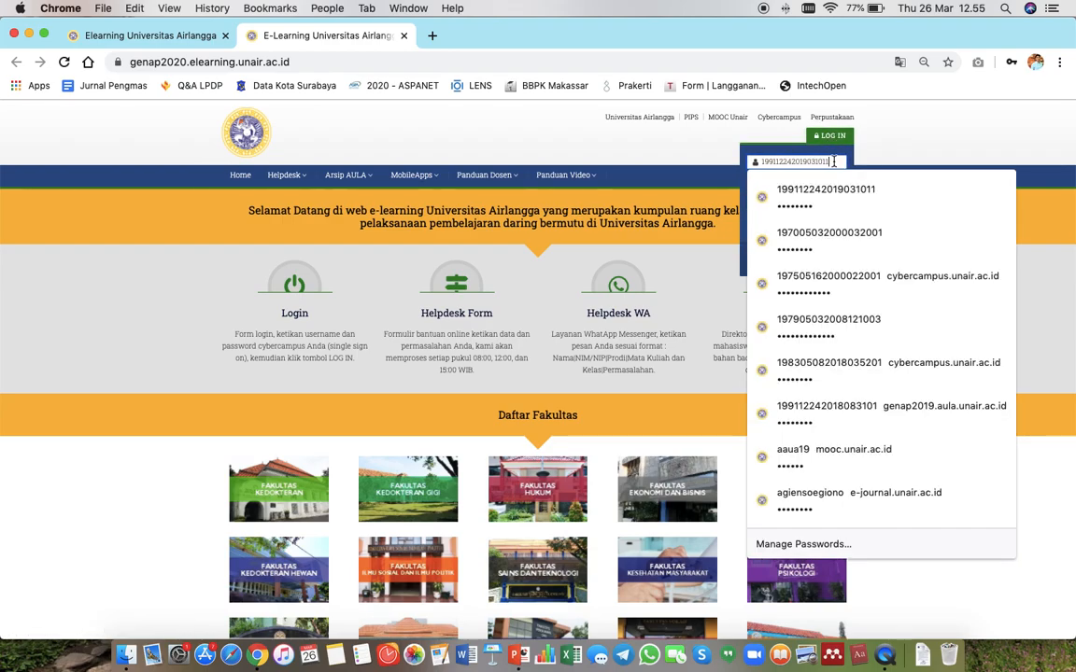
{"action": "left_click", "coordinate": [892, 156]}
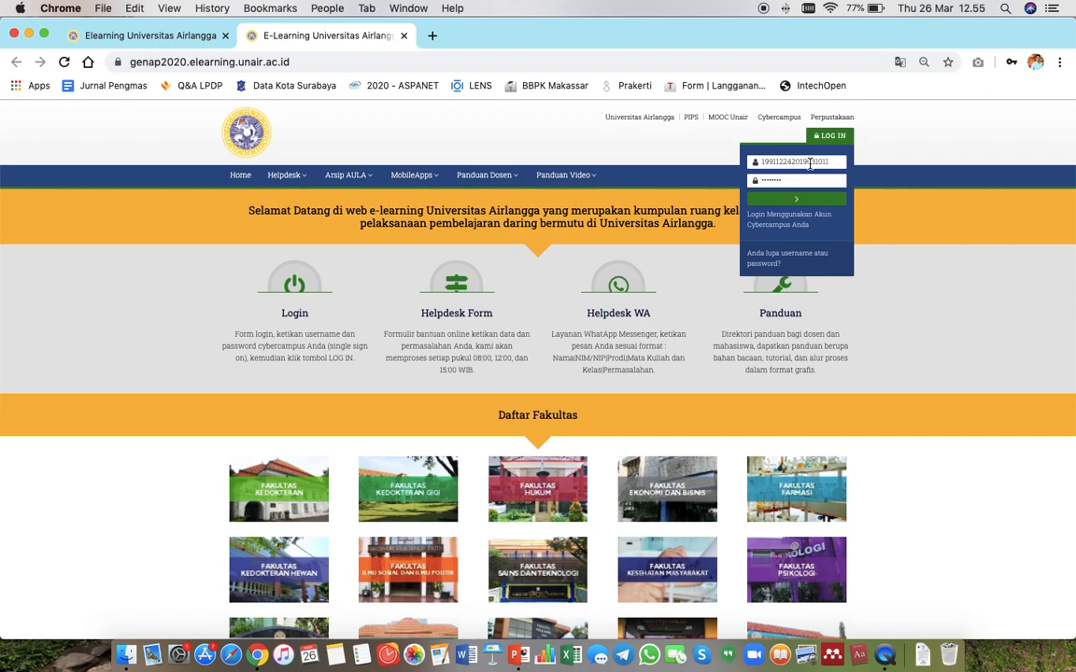
{"action": "left_click", "coordinate": [797, 199]}
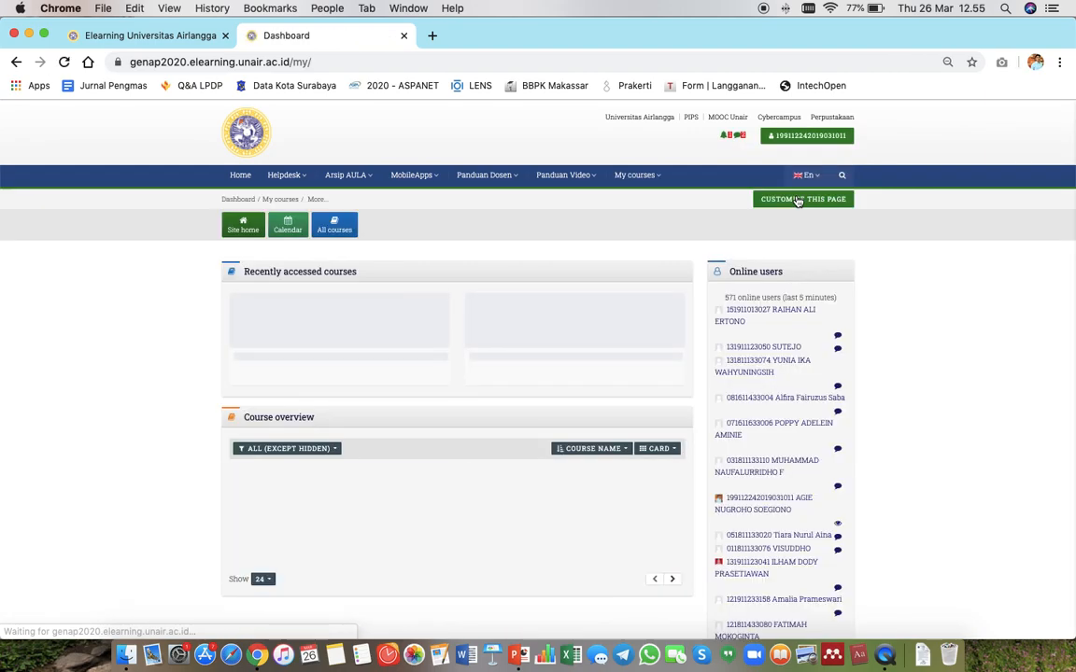
Browse the course overview on the dashboard to find the course to edit.
{"action": "scroll", "coordinate": [207, 275], "scroll_direction": "down", "scroll_amount": 1}
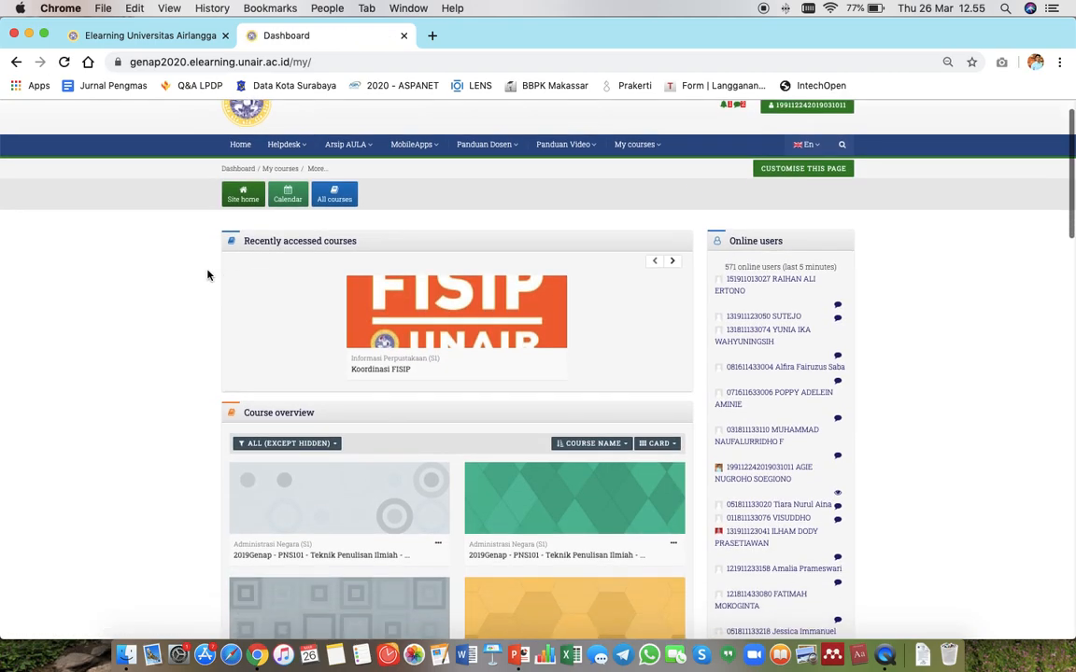
{"action": "scroll", "coordinate": [216, 360], "scroll_direction": "down", "scroll_amount": 2}
{"action": "scroll", "coordinate": [216, 361], "scroll_direction": "down", "scroll_amount": 5}
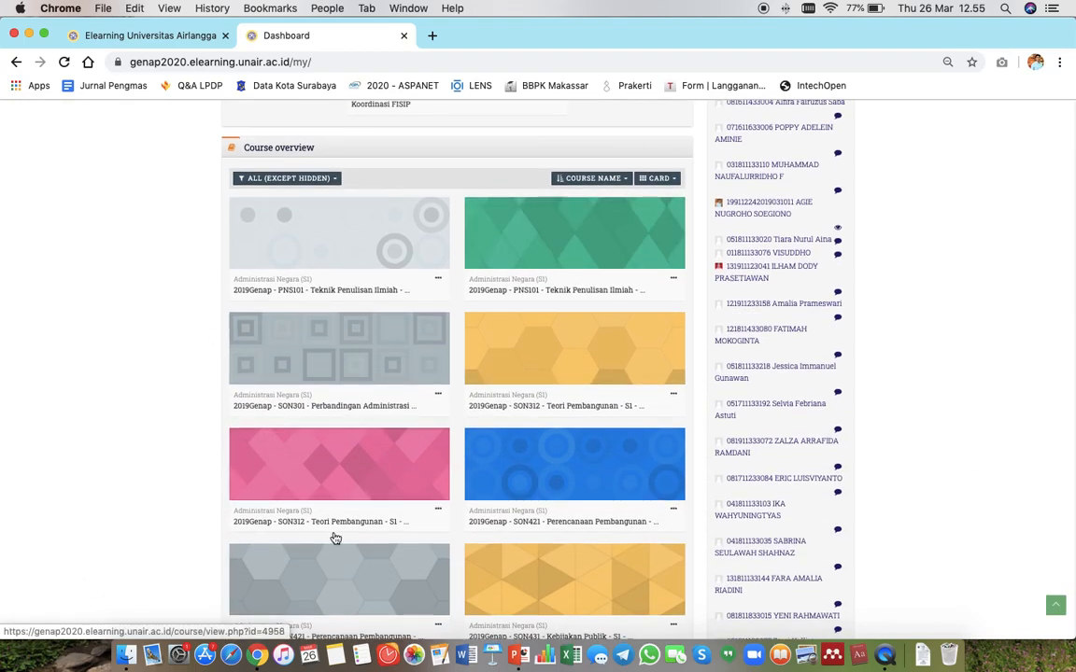
{"action": "scroll", "coordinate": [276, 490], "scroll_direction": "down", "scroll_amount": 3}
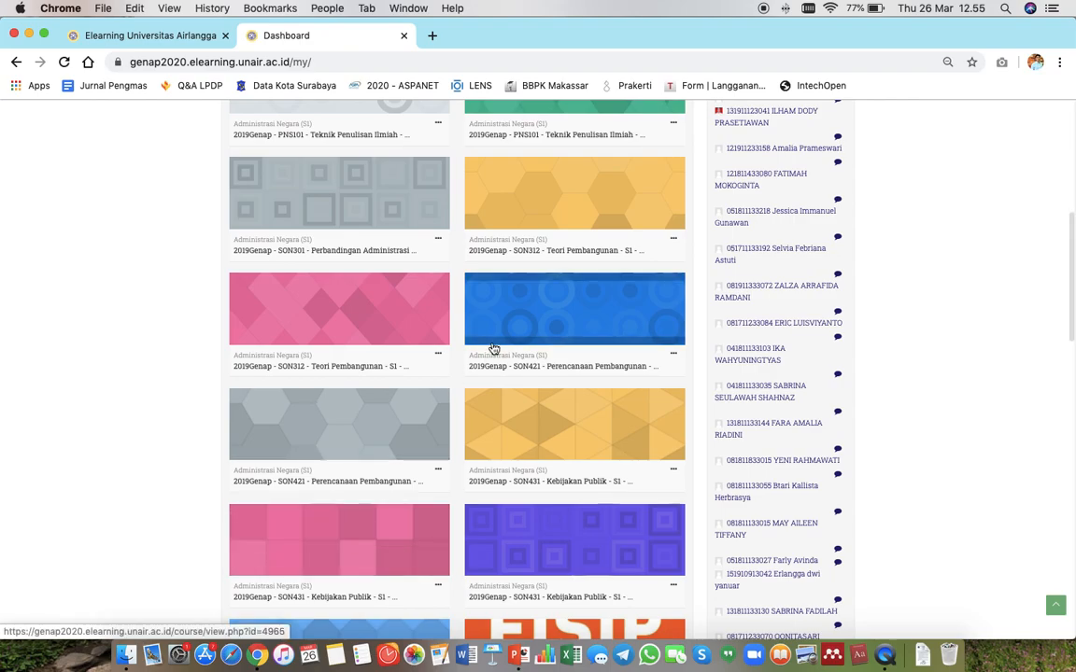
{"action": "scroll", "coordinate": [493, 348], "scroll_direction": "up", "scroll_amount": 5}
{"action": "scroll", "coordinate": [493, 348], "scroll_direction": "up", "scroll_amount": 2}
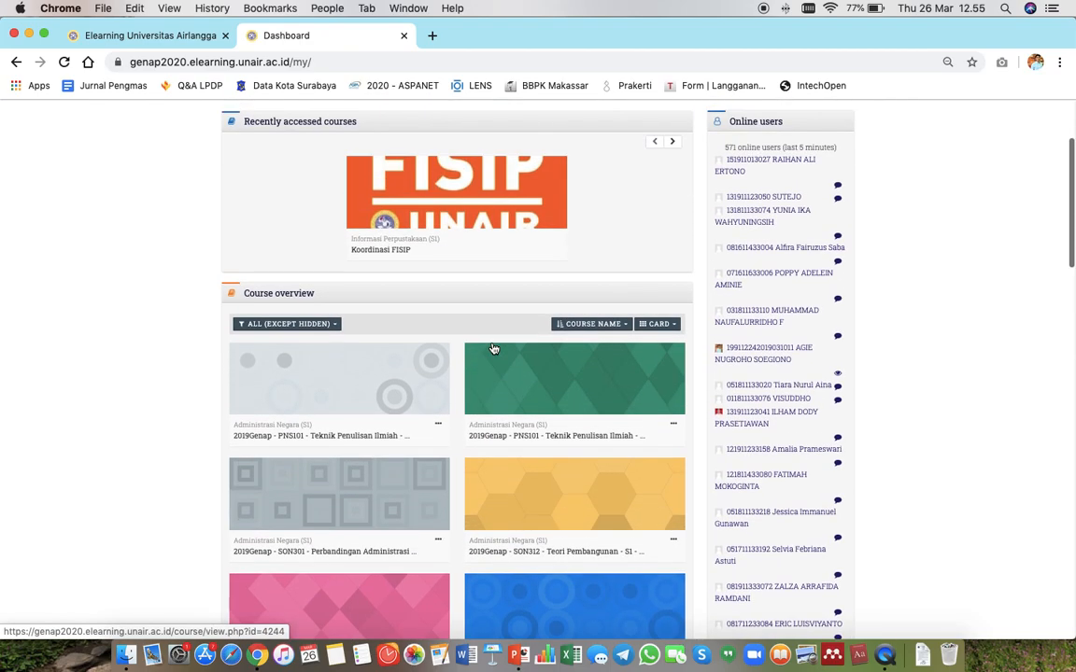
{"action": "scroll", "coordinate": [493, 348], "scroll_direction": "down", "scroll_amount": 3}
{"action": "scroll", "coordinate": [493, 348], "scroll_direction": "down", "scroll_amount": 7}
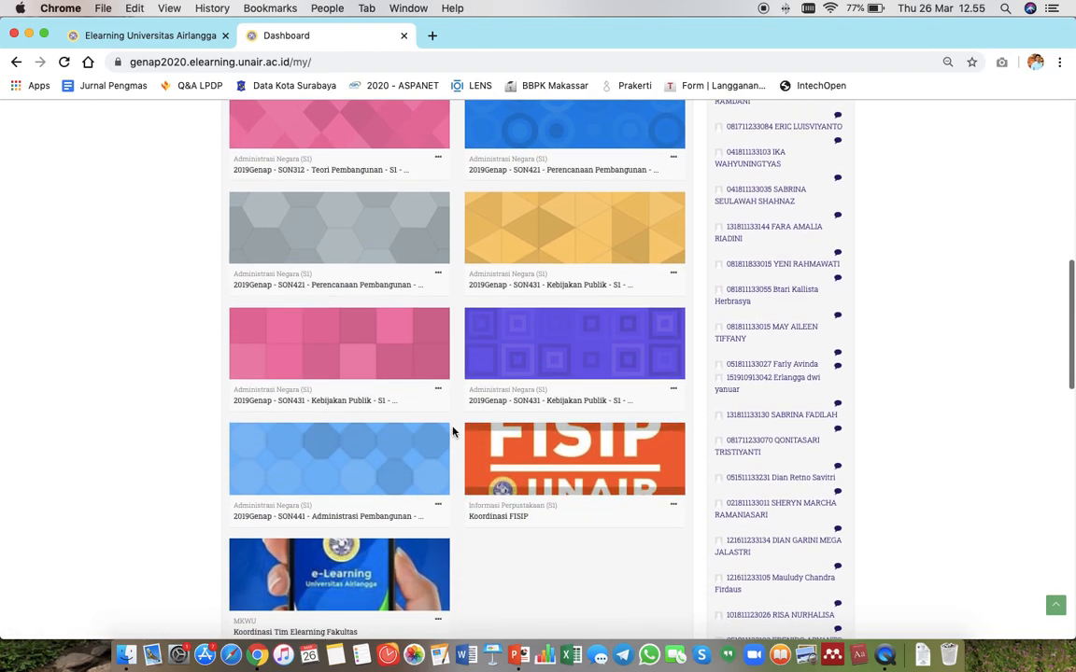
{"action": "scroll", "coordinate": [480, 509], "scroll_direction": "up", "scroll_amount": 4}
{"action": "scroll", "coordinate": [508, 502], "scroll_direction": "up", "scroll_amount": 1}
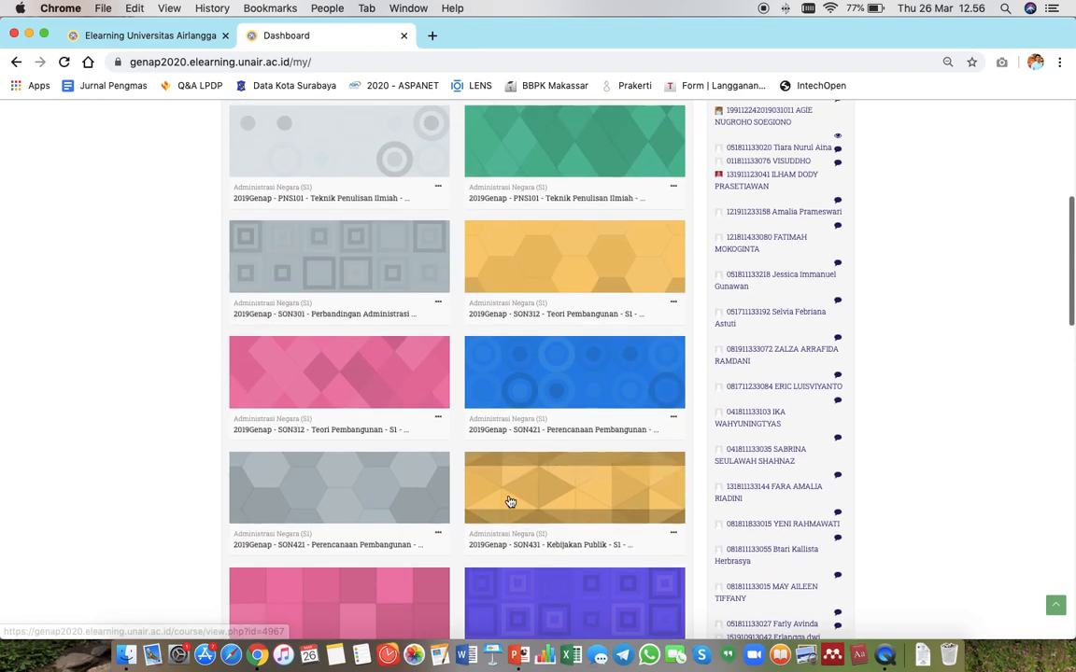
{"action": "scroll", "coordinate": [509, 502], "scroll_direction": "up", "scroll_amount": 6}
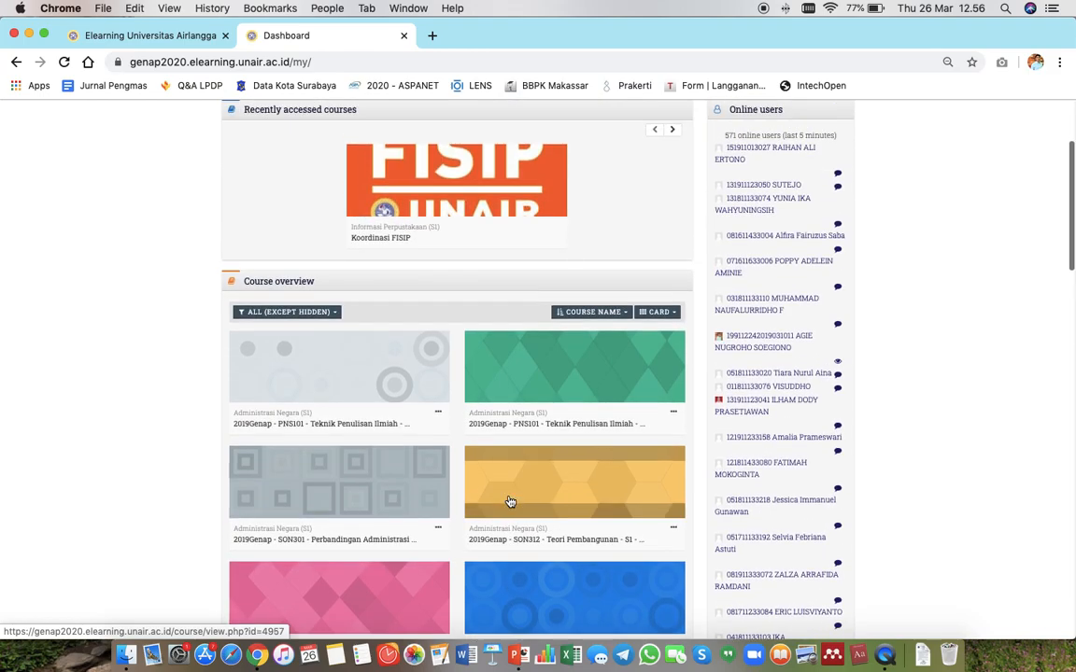
{"action": "scroll", "coordinate": [509, 502], "scroll_direction": "up", "scroll_amount": 2}
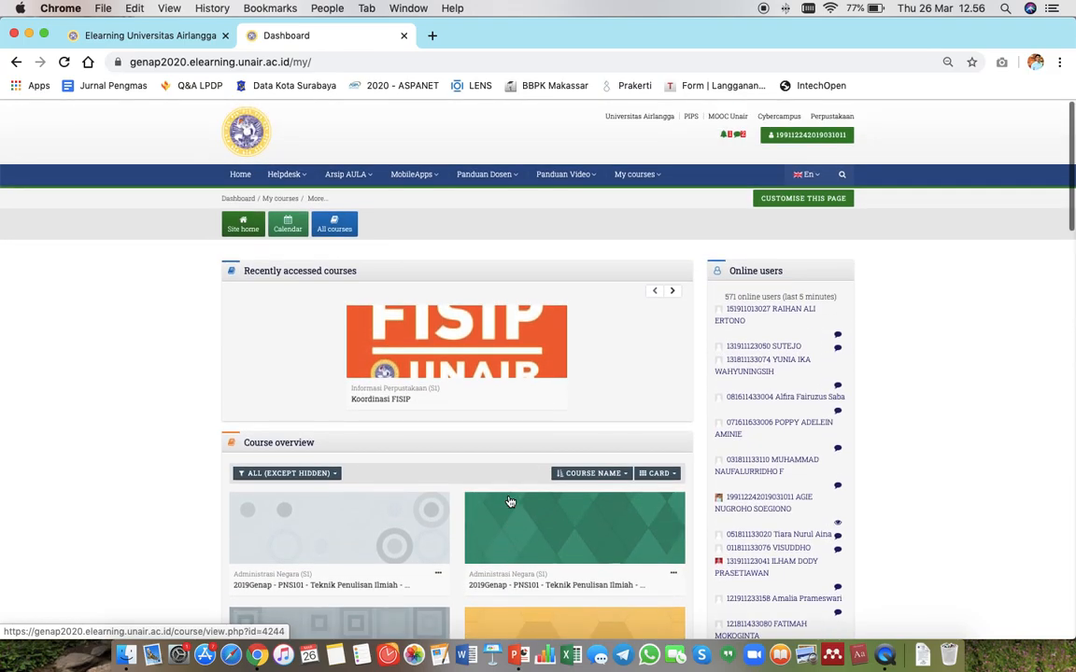
{"action": "scroll", "coordinate": [509, 502], "scroll_direction": "down", "scroll_amount": 1}
{"action": "scroll", "coordinate": [509, 502], "scroll_direction": "down", "scroll_amount": 1}
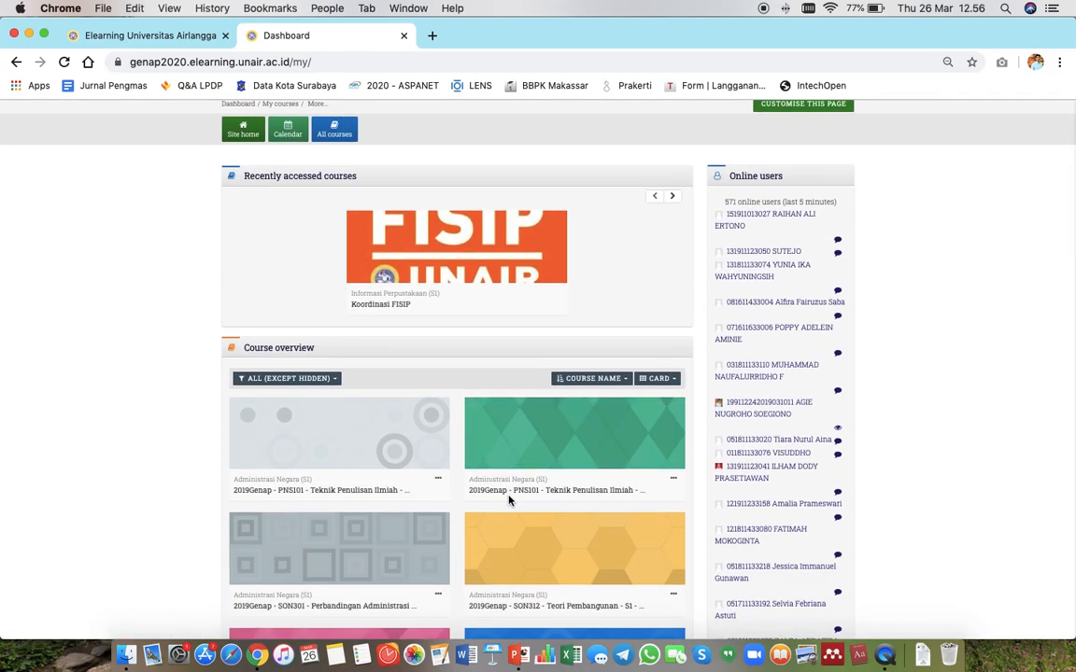
{"action": "scroll", "coordinate": [509, 501], "scroll_direction": "down", "scroll_amount": 2}
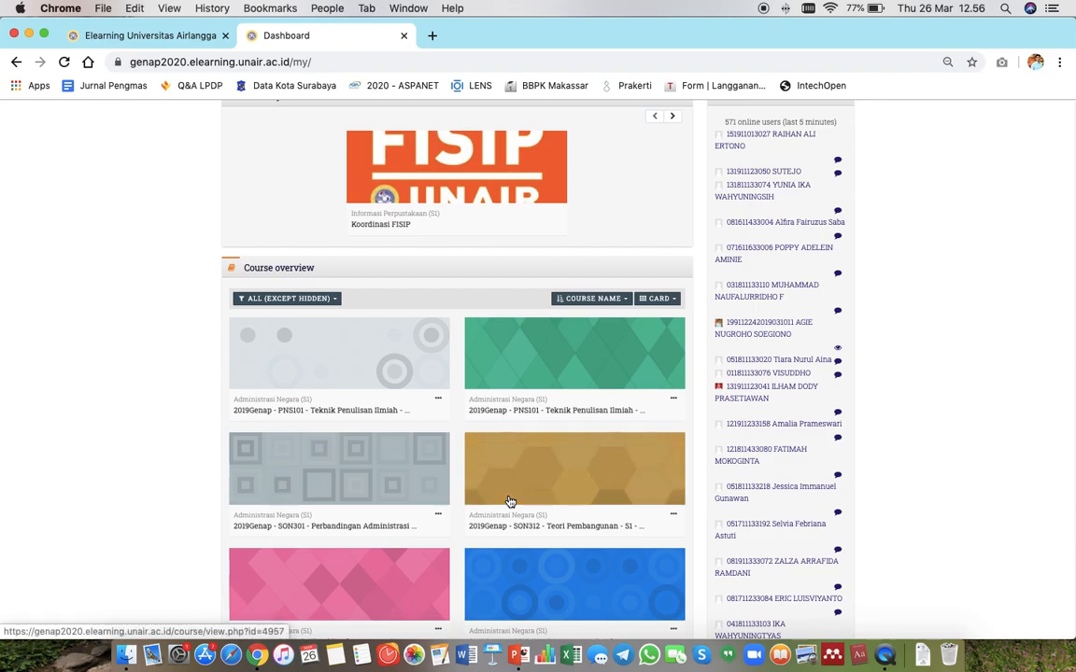
{"action": "scroll", "coordinate": [509, 501], "scroll_direction": "down", "scroll_amount": 2}
{"action": "scroll", "coordinate": [509, 501], "scroll_direction": "down", "scroll_amount": 3}
{"action": "scroll", "coordinate": [509, 501], "scroll_direction": "down", "scroll_amount": 6}
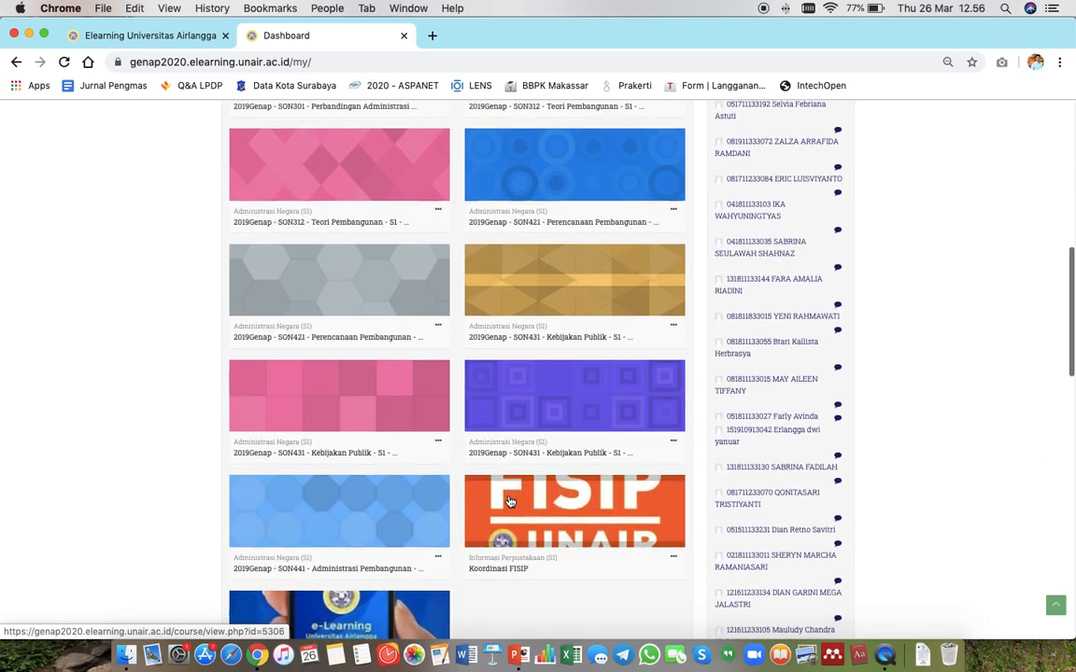
{"action": "scroll", "coordinate": [510, 501], "scroll_direction": "down", "scroll_amount": 2}
{"action": "scroll", "coordinate": [510, 501], "scroll_direction": "up", "scroll_amount": 5}
{"action": "scroll", "coordinate": [510, 501], "scroll_direction": "down", "scroll_amount": 1}
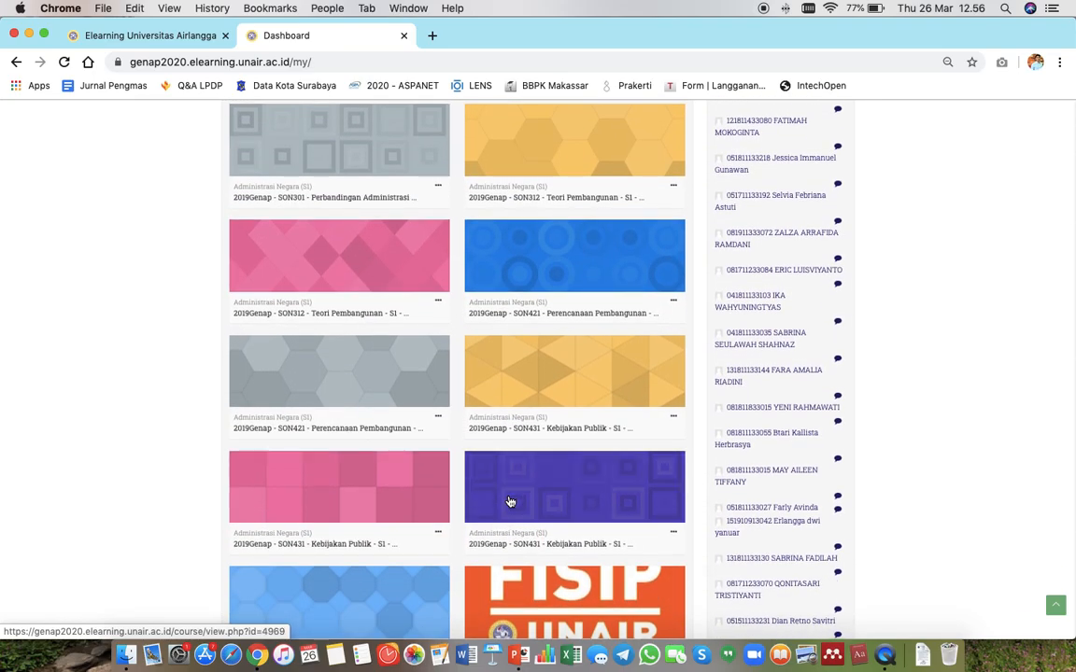
{"action": "scroll", "coordinate": [510, 501], "scroll_direction": "down", "scroll_amount": 3}
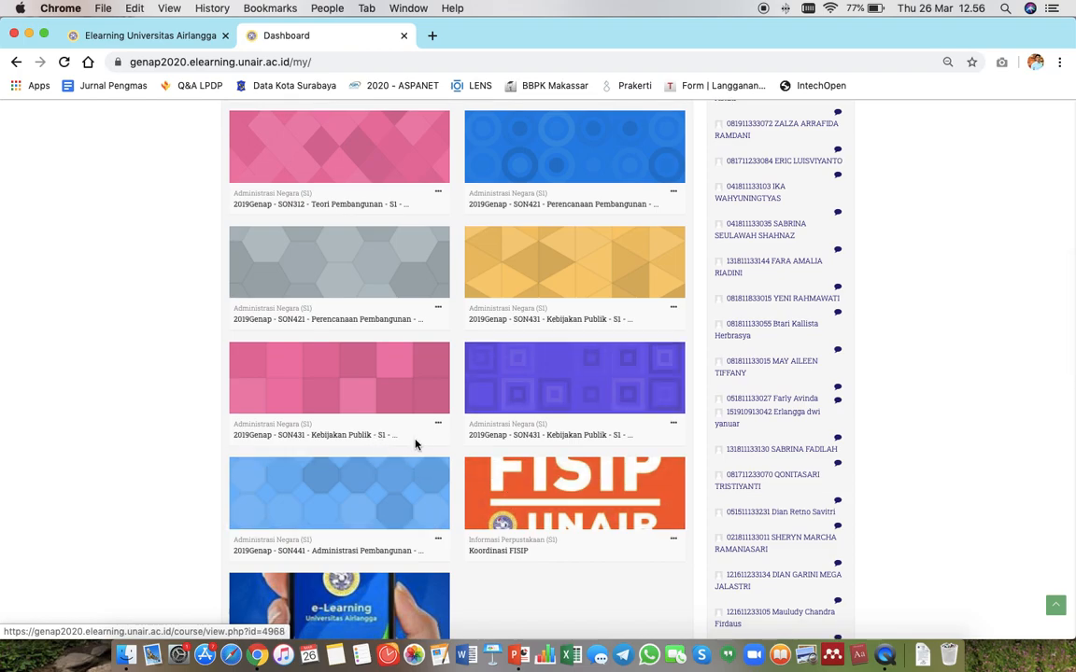
Open the 2019Genap SON431 Kebijakan Publik course and turn editing on.
{"action": "left_click", "coordinate": [531, 319]}
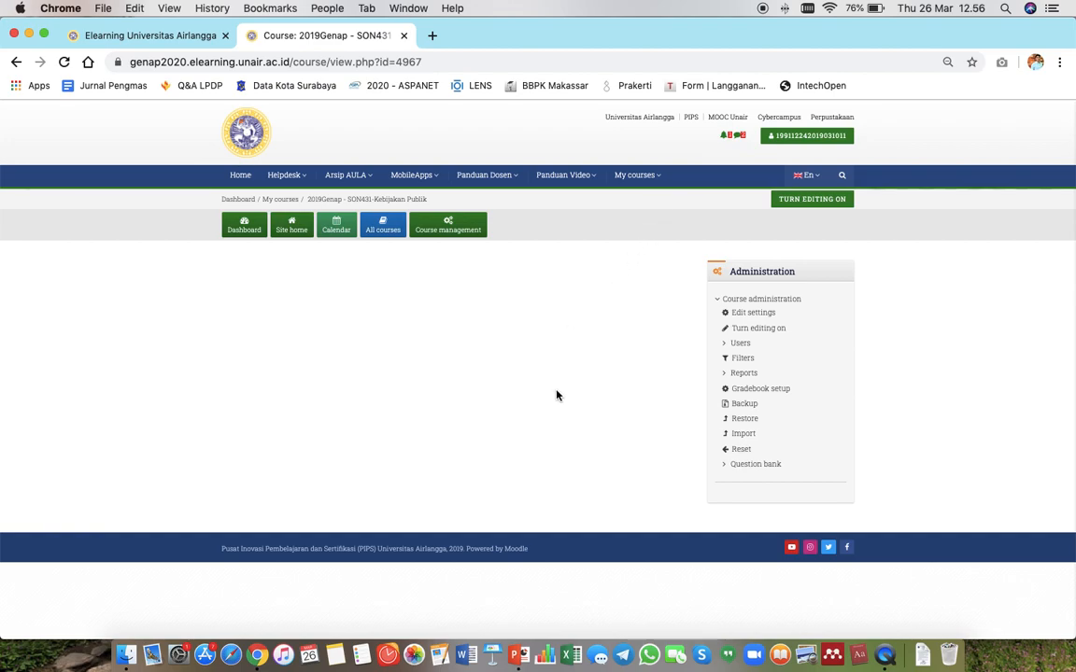
{"action": "key", "text": "super+equal"}
{"action": "key", "text": "super+equal"}
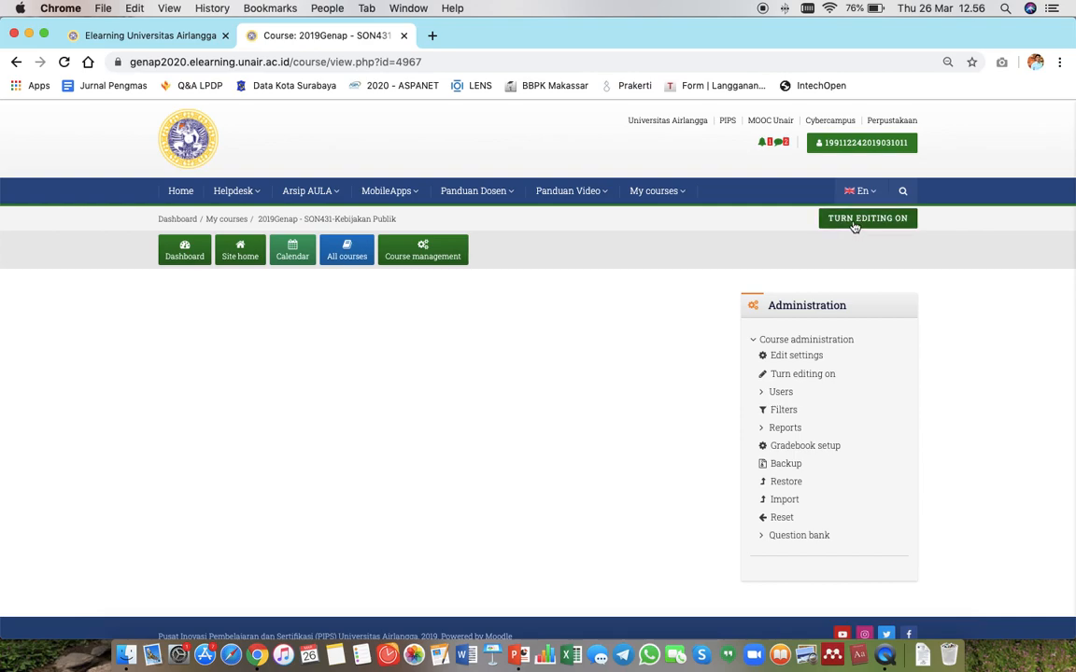
{"action": "left_click", "coordinate": [860, 225]}
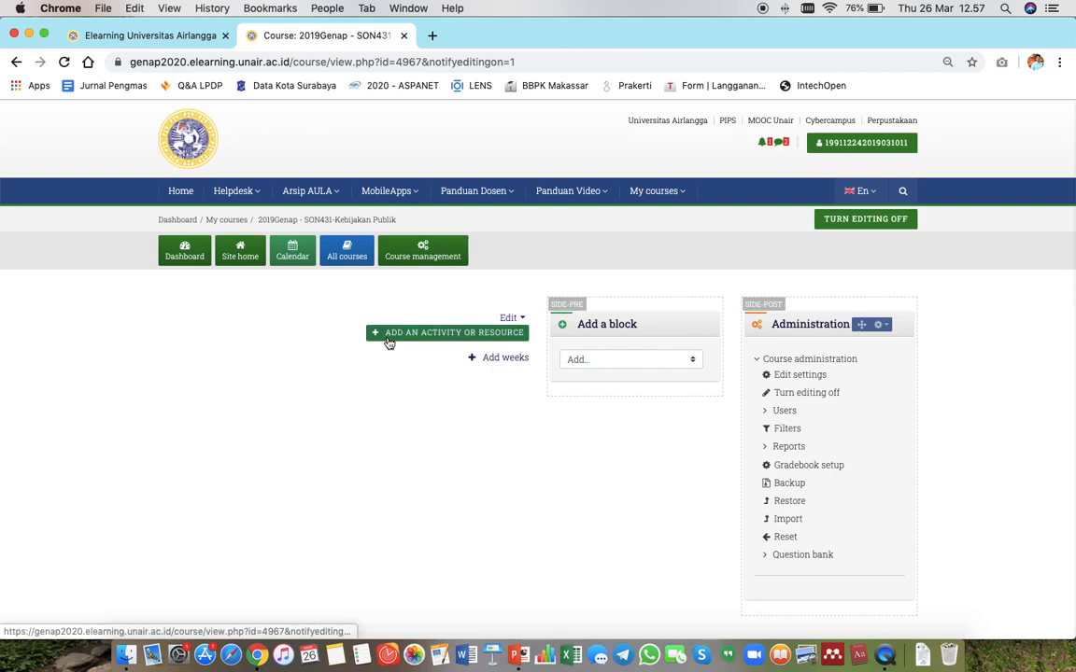
Add one new week section to the course.
{"action": "scroll", "coordinate": [372, 477], "scroll_direction": "down", "scroll_amount": 1}
{"action": "scroll", "coordinate": [372, 476], "scroll_direction": "up", "scroll_amount": 1}
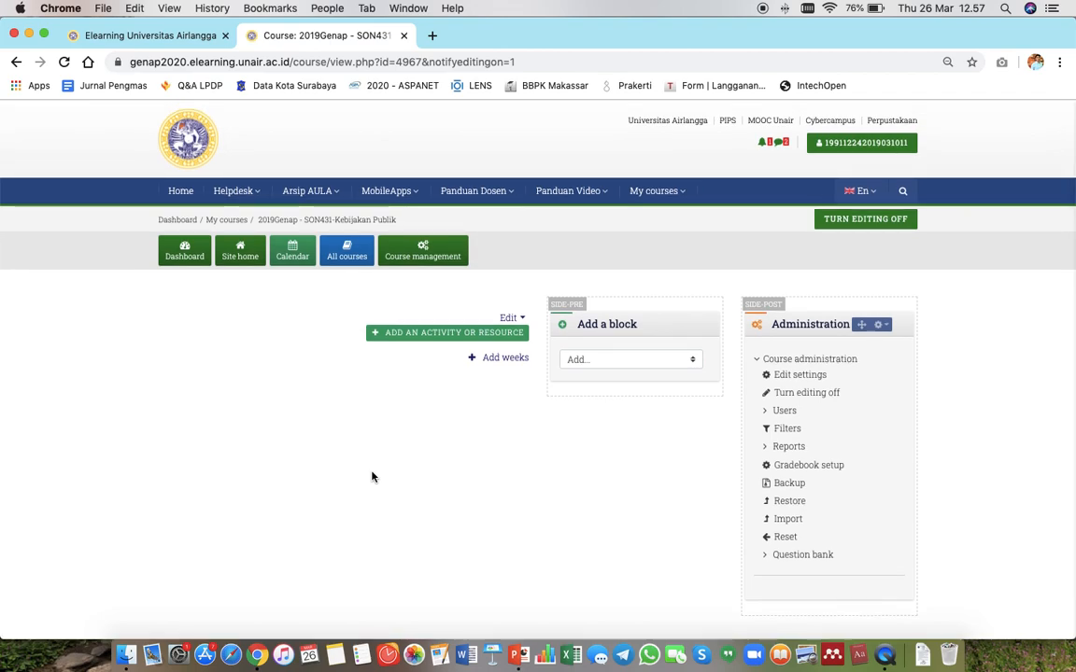
{"action": "left_click", "coordinate": [503, 362]}
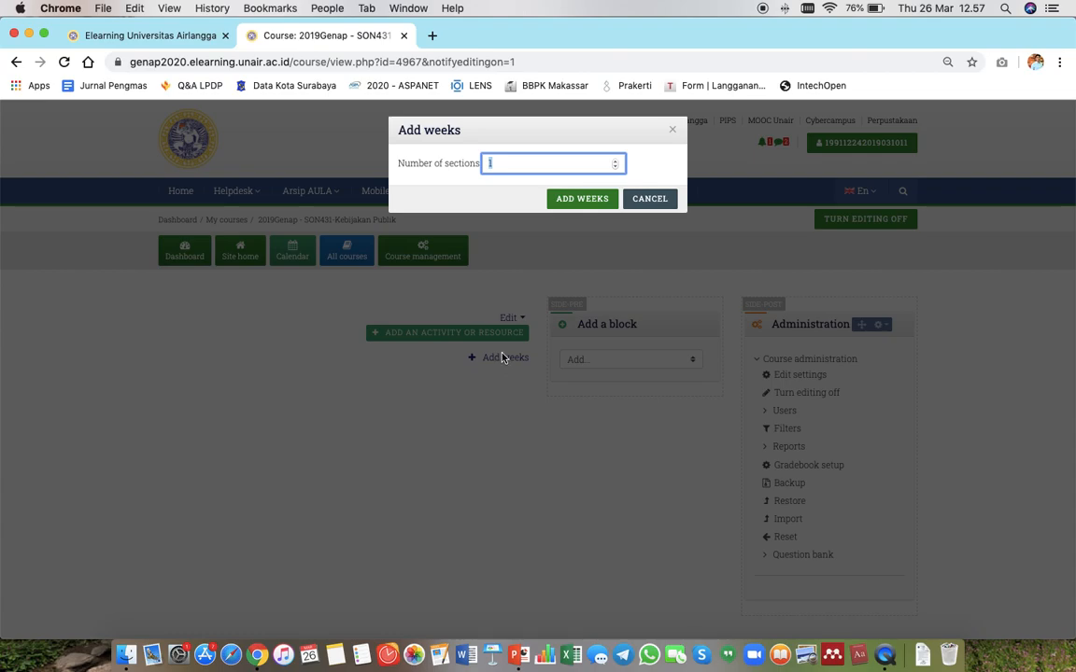
{"action": "left_click", "coordinate": [581, 199]}
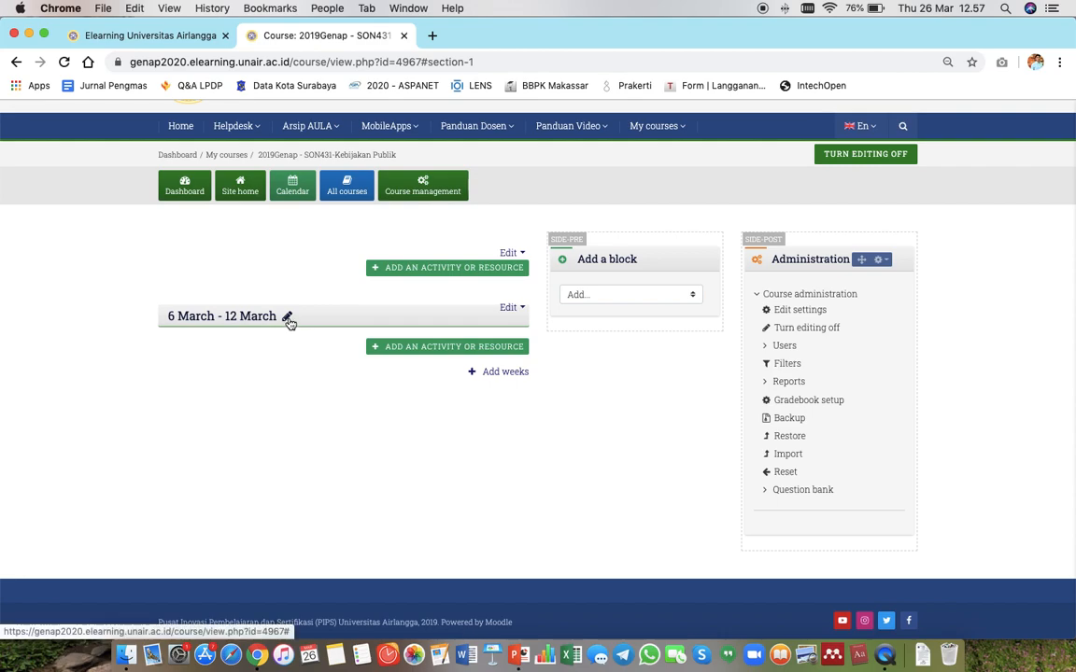
Rename the new week section to 'Materi minggu ke 8 - Pengantar AULA -' followed by the lecturer's name.
{"action": "left_click", "coordinate": [289, 321]}
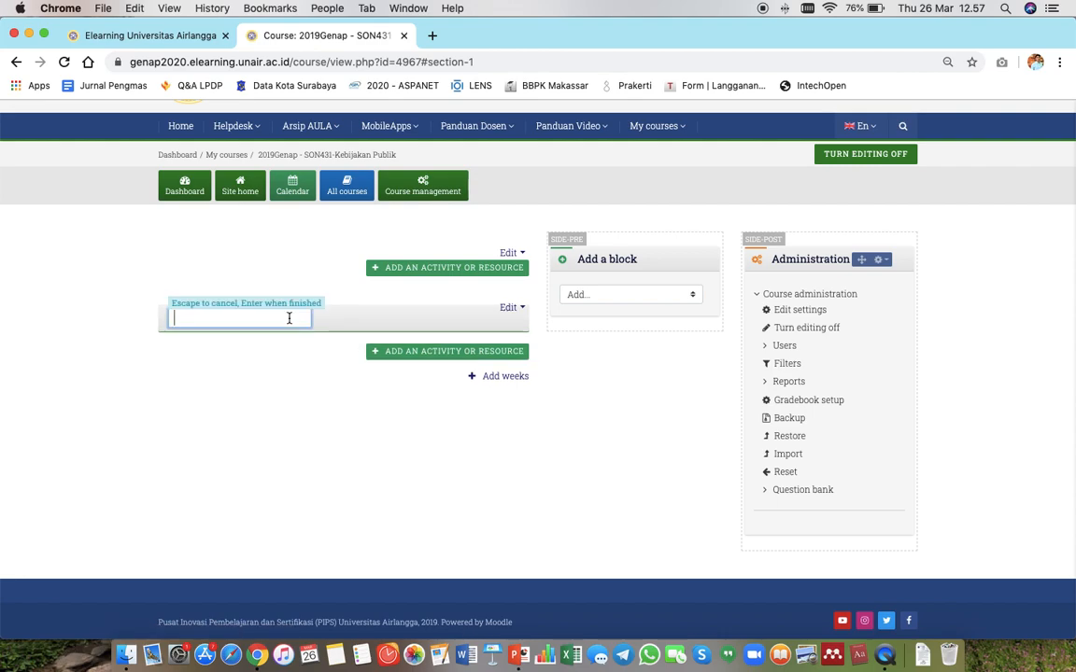
{"action": "type", "text": "Materi "}
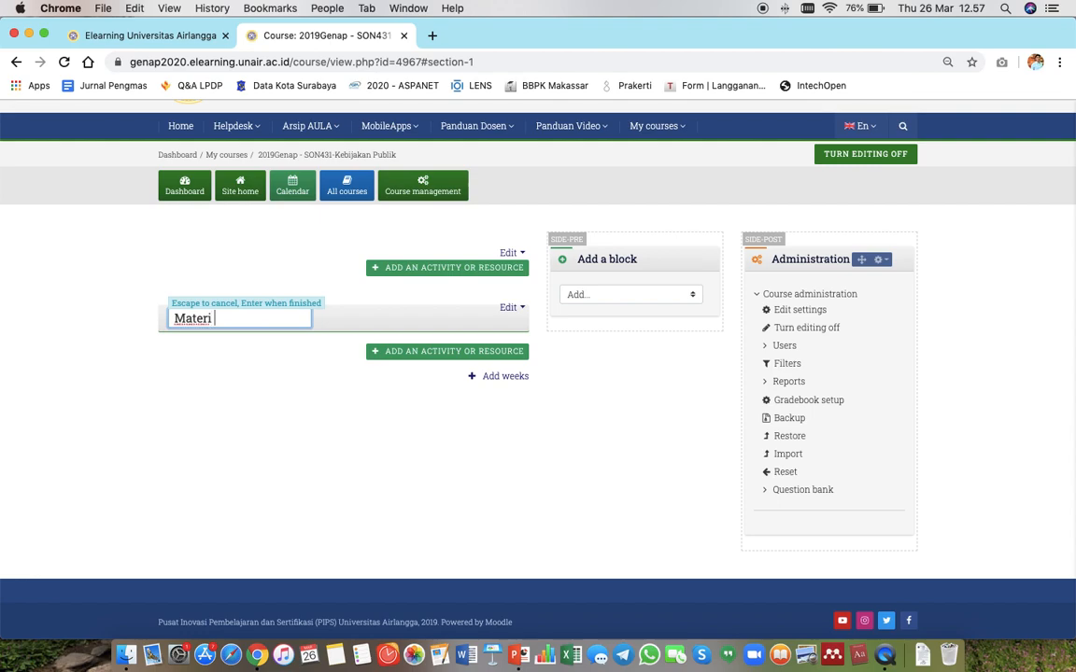
{"action": "type", "text": "minggu"}
{"action": "type", "text": " ke"}
{"action": "type", "text": " d"}
{"action": "type", "text": "apan"}
{"action": "key", "text": "BackSpace"}
{"action": "key", "text": "BackSpace"}
{"action": "key", "text": "BackSpace"}
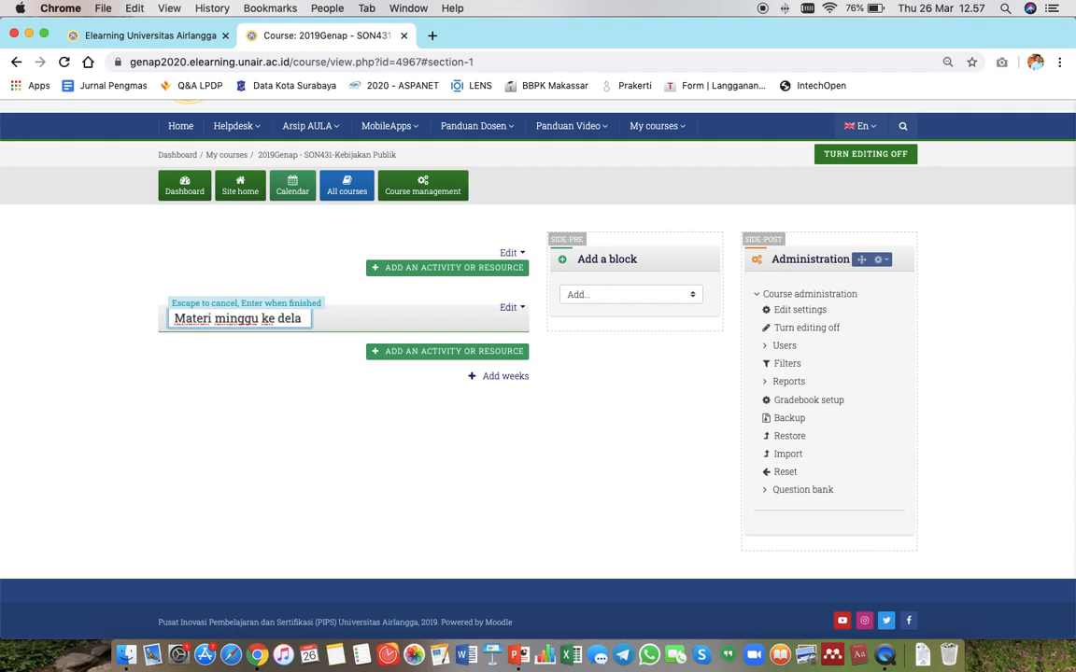
{"action": "key", "text": "BackSpace"}
{"action": "type", "text": "9"}
{"action": "type", "text": "8"}
{"action": "type", "text": " - Pengant"}
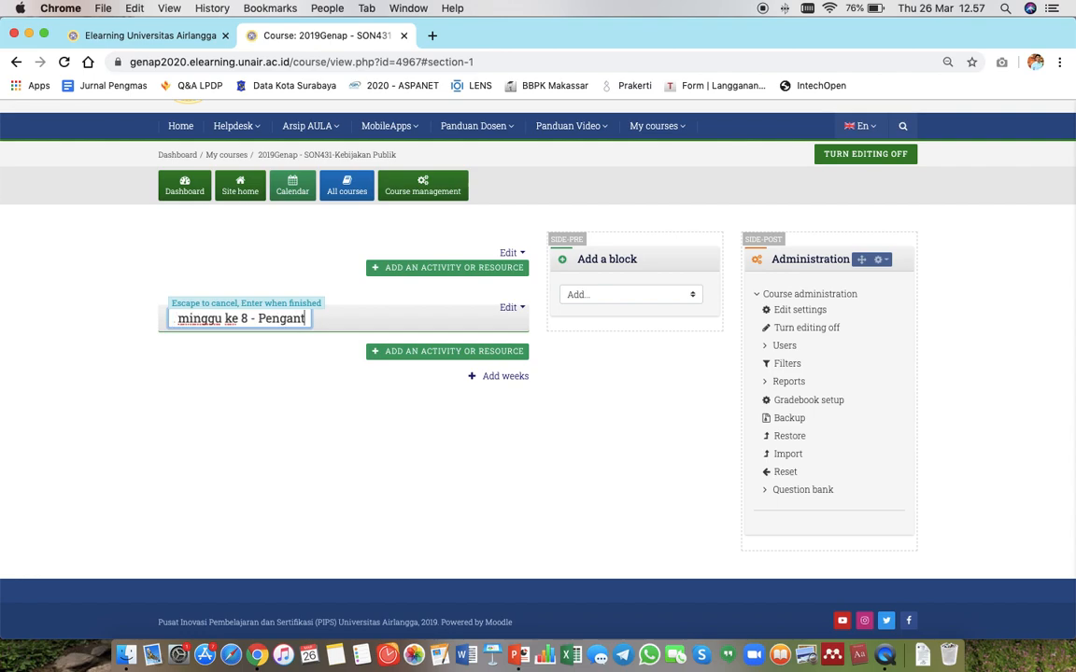
{"action": "type", "text": "ar AULA - Agie"}
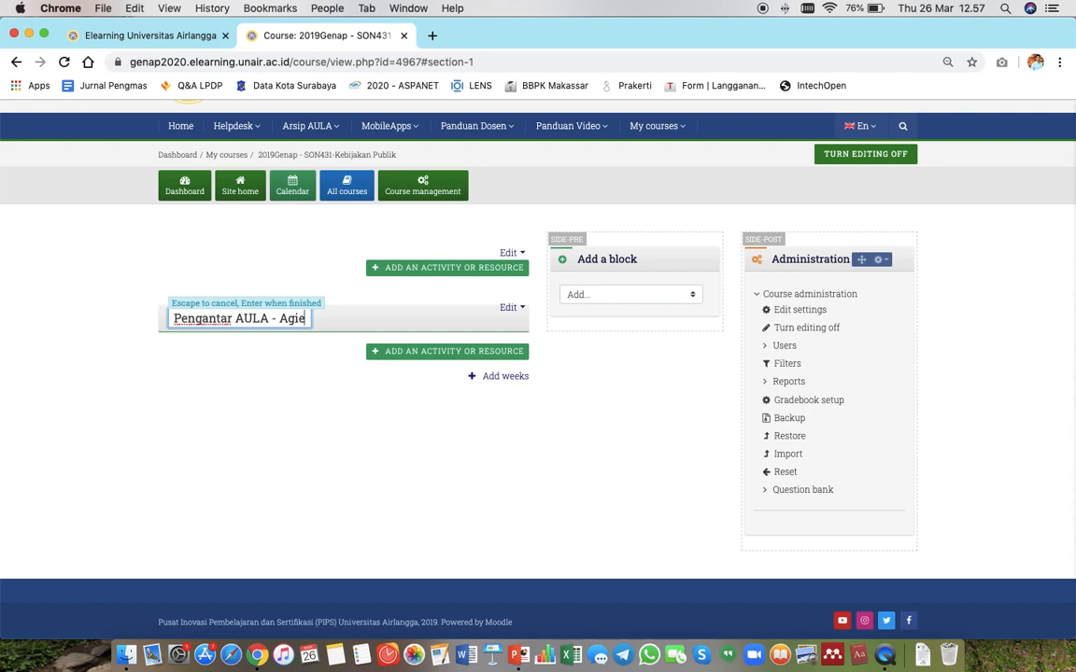
{"action": "key", "text": "Return"}
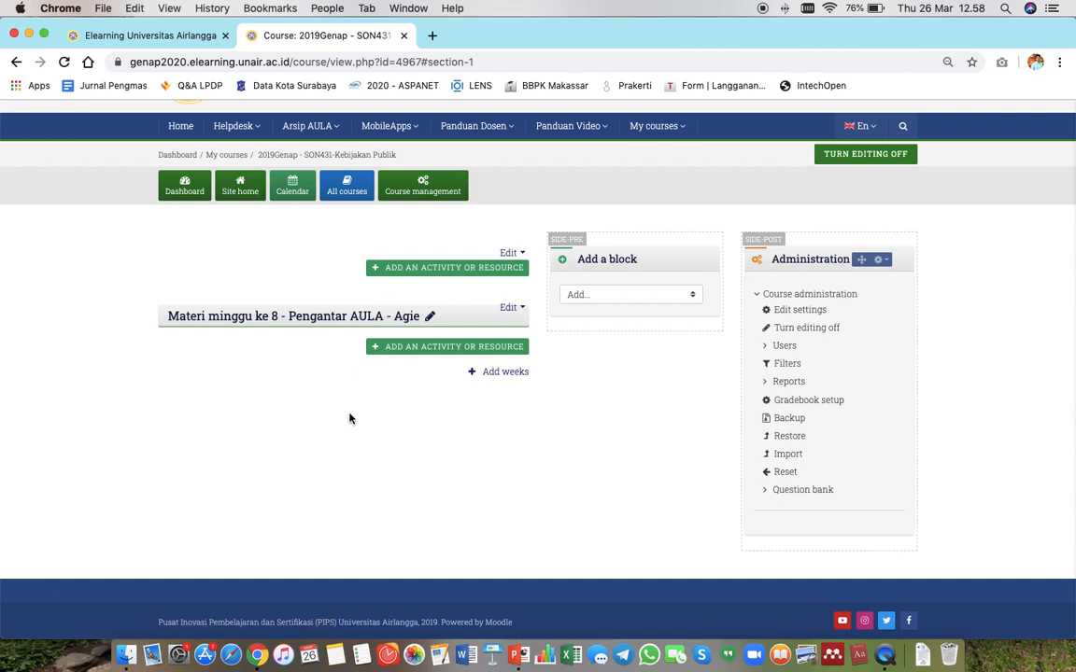
Start adding a File resource to the 'Materi minggu ke 8' section.
{"action": "left_click", "coordinate": [398, 355]}
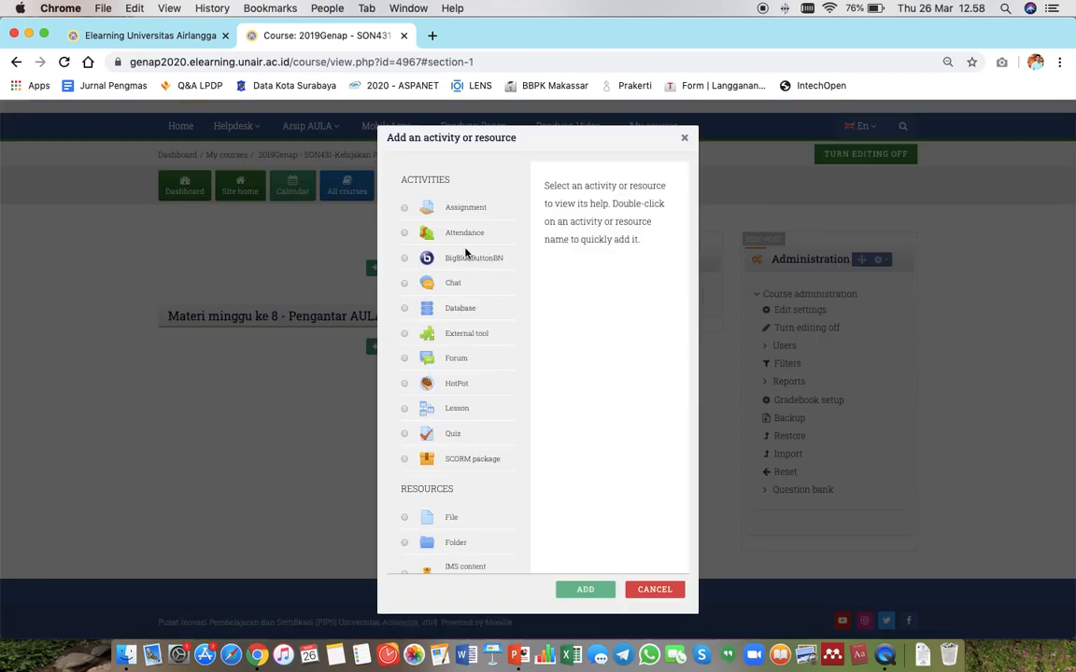
{"action": "scroll", "coordinate": [465, 253], "scroll_direction": "down", "scroll_amount": 2}
{"action": "scroll", "coordinate": [465, 253], "scroll_direction": "down", "scroll_amount": 2}
{"action": "scroll", "coordinate": [465, 253], "scroll_direction": "up", "scroll_amount": 4}
{"action": "scroll", "coordinate": [465, 253], "scroll_direction": "down", "scroll_amount": 4}
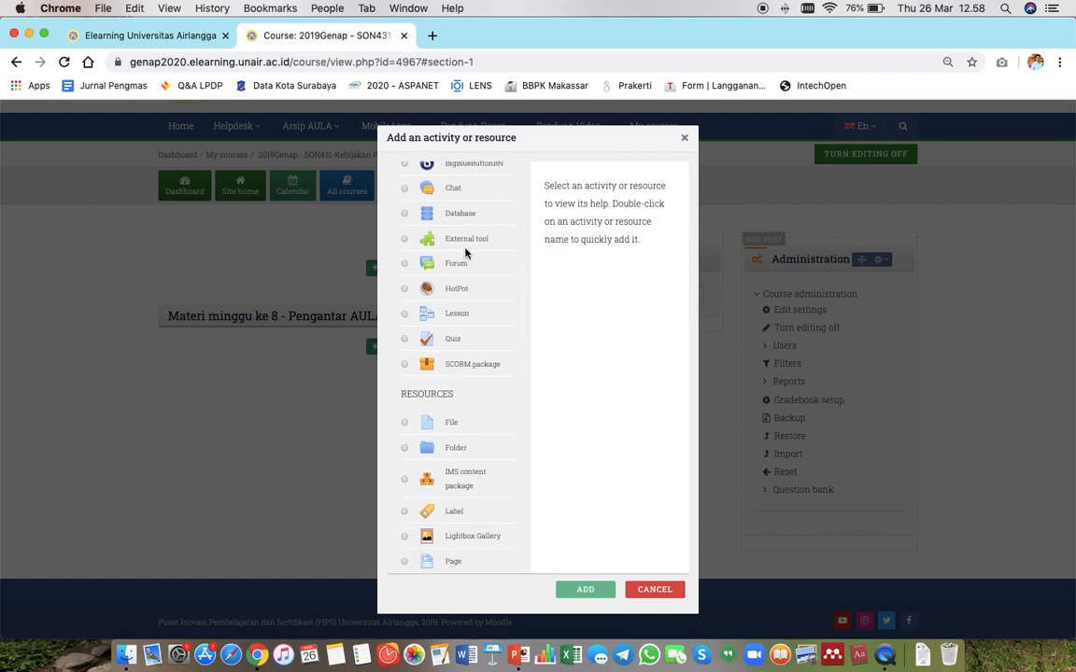
{"action": "left_click", "coordinate": [404, 424]}
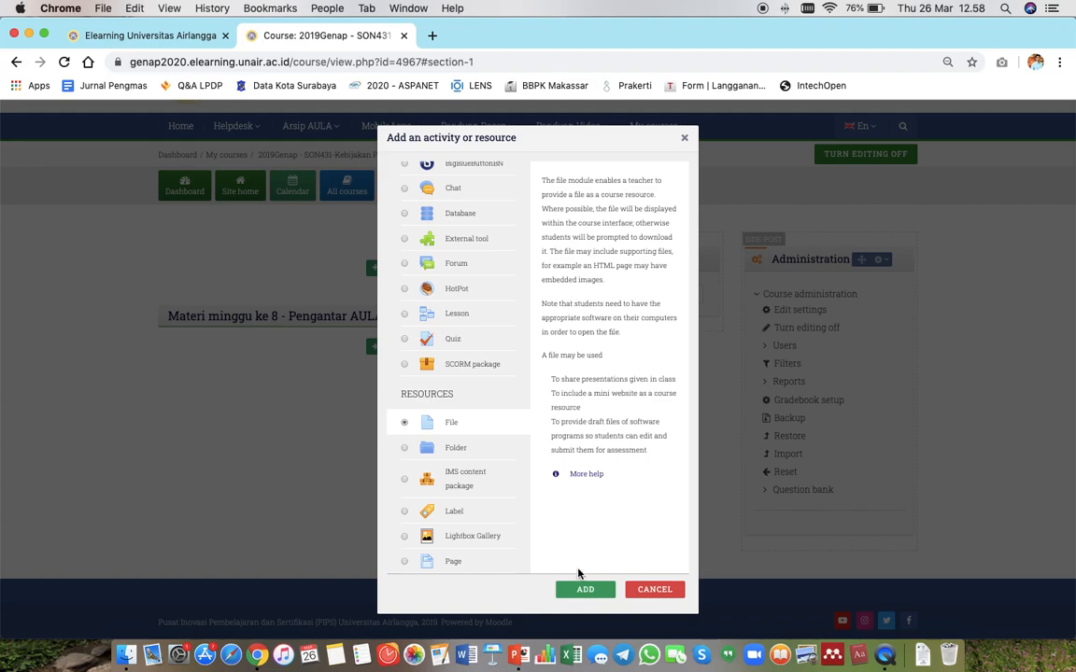
{"action": "left_click", "coordinate": [583, 590]}
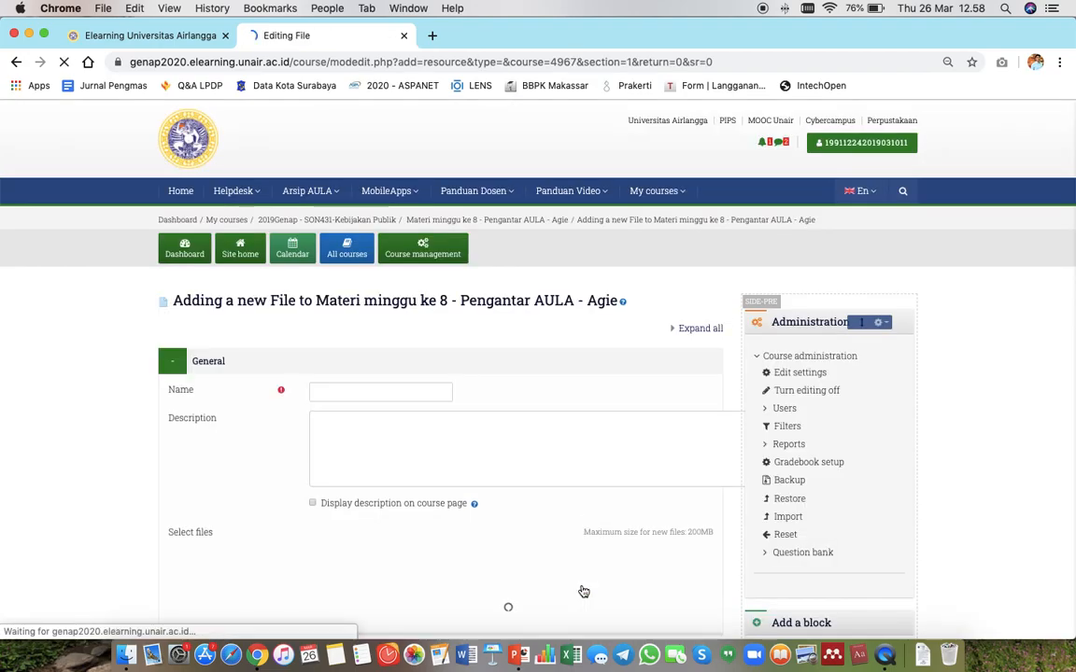
Name the new file resource 'Pengantar AULA'.
{"action": "scroll", "coordinate": [480, 320], "scroll_direction": "down", "scroll_amount": 2}
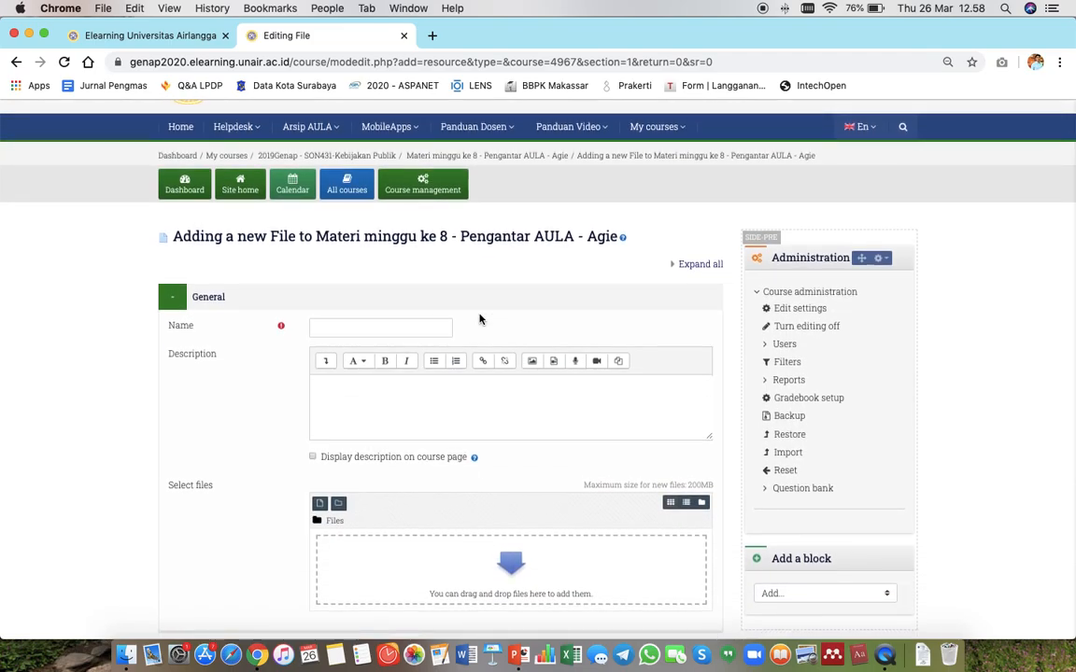
{"action": "scroll", "coordinate": [480, 319], "scroll_direction": "down", "scroll_amount": 3}
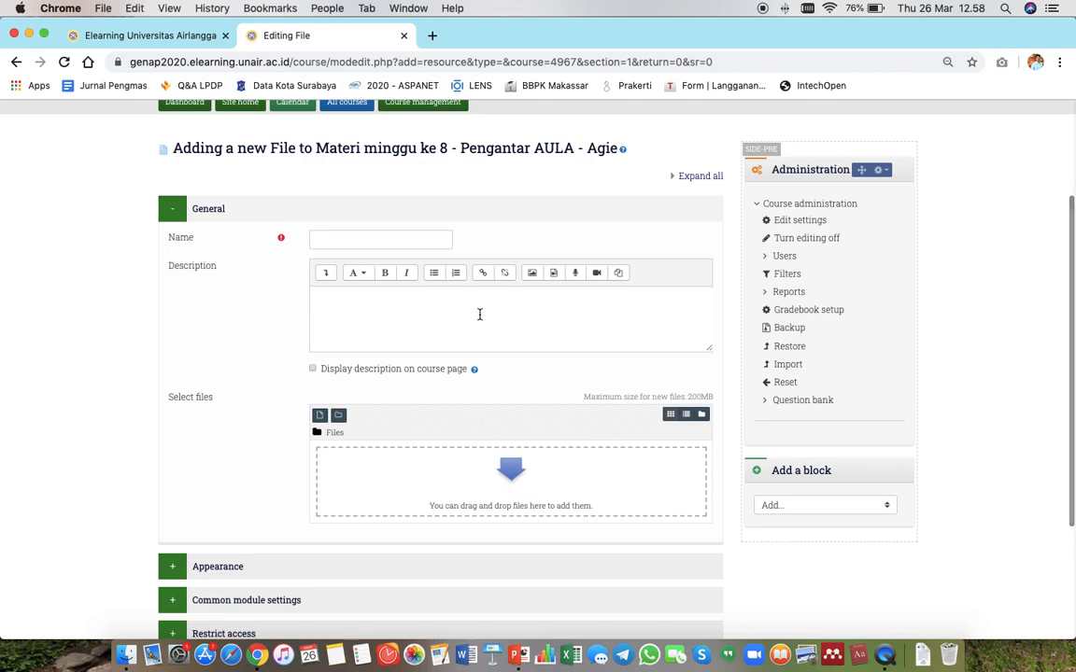
{"action": "left_click", "coordinate": [398, 238]}
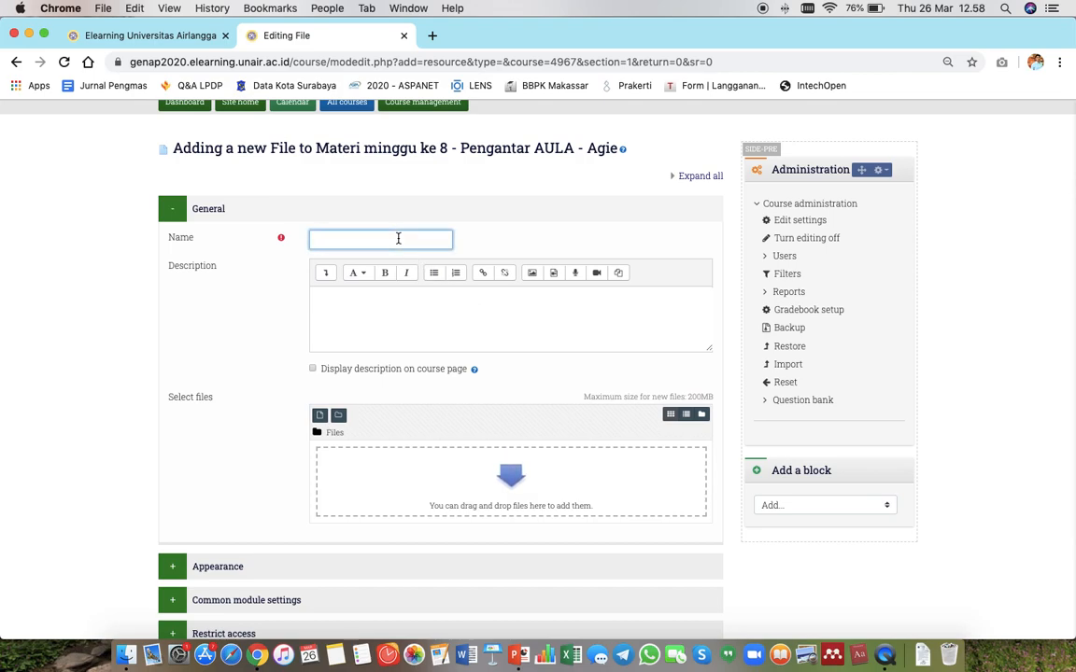
{"action": "type", "text": "Pengantar AULA"}
{"action": "left_click_drag", "start_coordinate": [408, 240], "coordinate": [303, 241]}
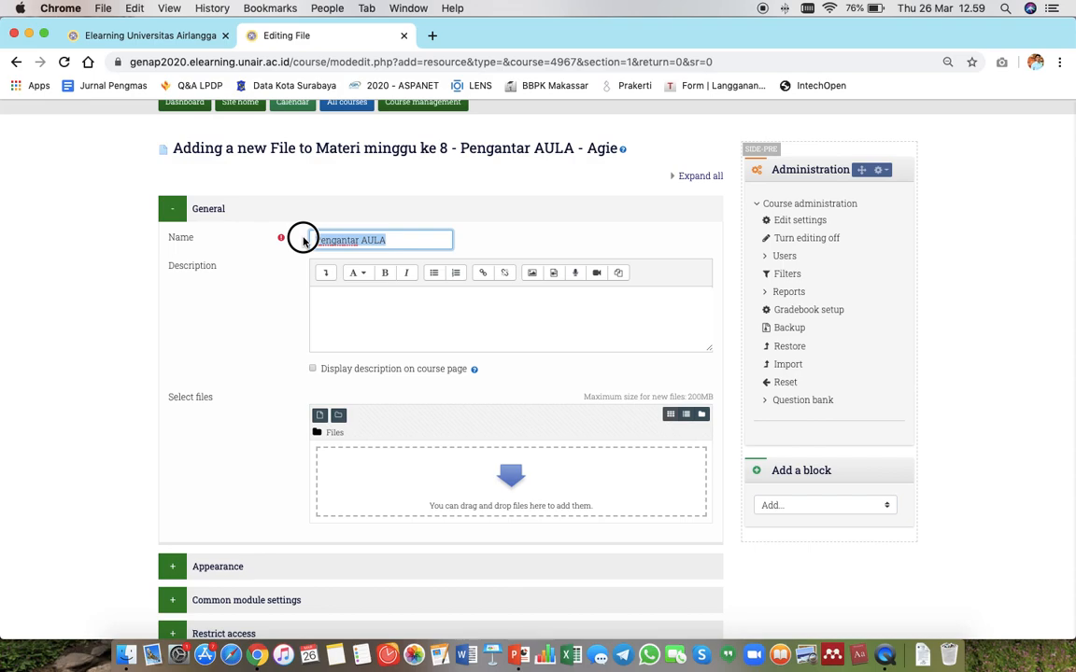
Enter the description 'Materi ini diberikan pada tanggal 26 Maret 2020.' and enable displaying it on the course page.
{"action": "left_click", "coordinate": [345, 323]}
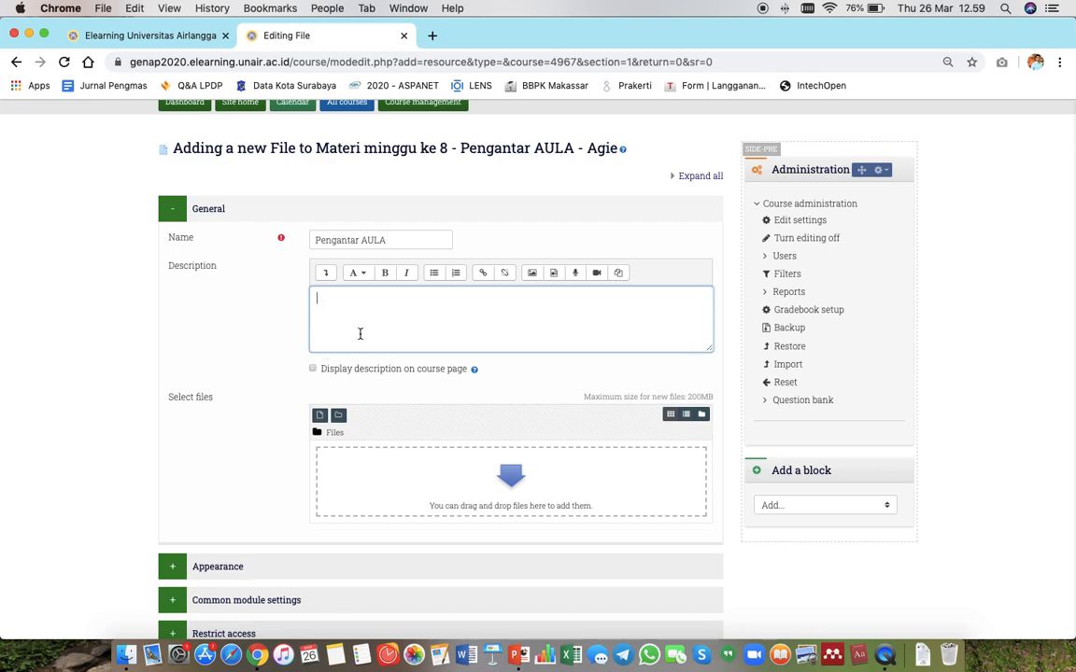
{"action": "type", "text": "Materi ini diberikan apda m"}
{"action": "key", "text": "BackSpace"}
{"action": "key", "text": "BackSpace"}
{"action": "key", "text": "BackSpace"}
{"action": "key", "text": "BackSpace"}
{"action": "key", "text": "BackSpace"}
{"action": "key", "text": "BackSpace"}
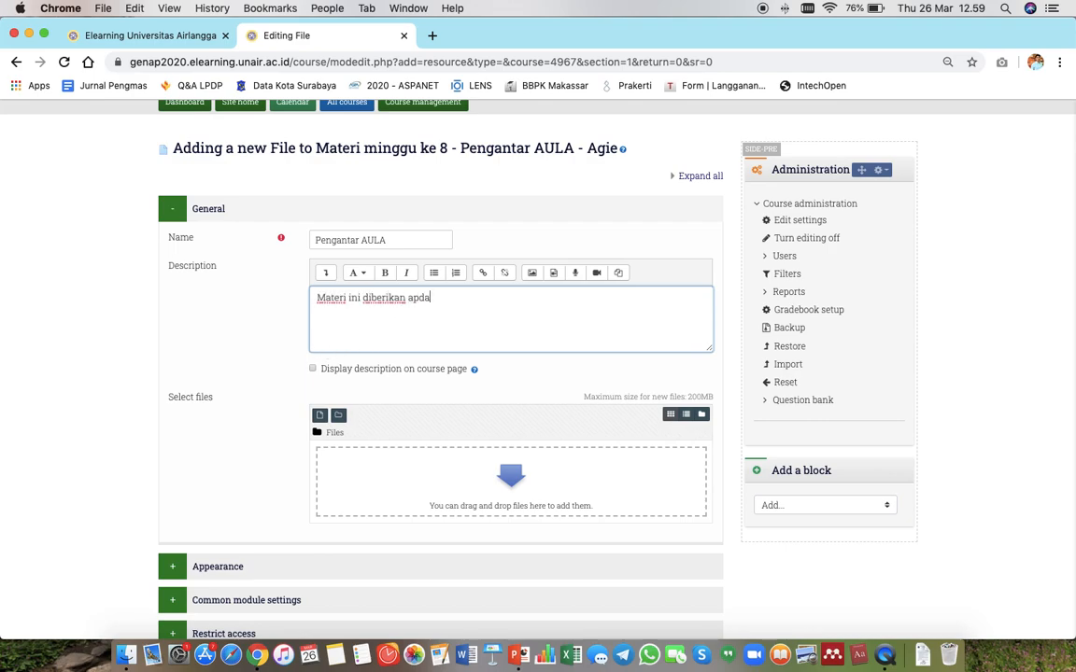
{"action": "type", "text": "pada tanggal 26 Maret 2020."}
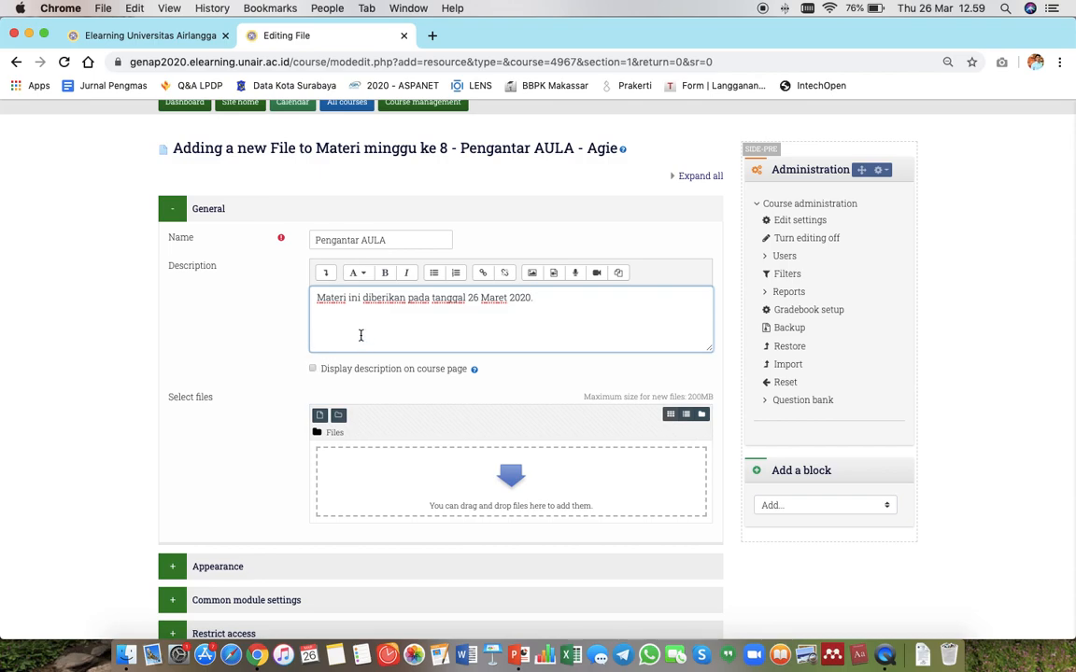
{"action": "left_click", "coordinate": [313, 369]}
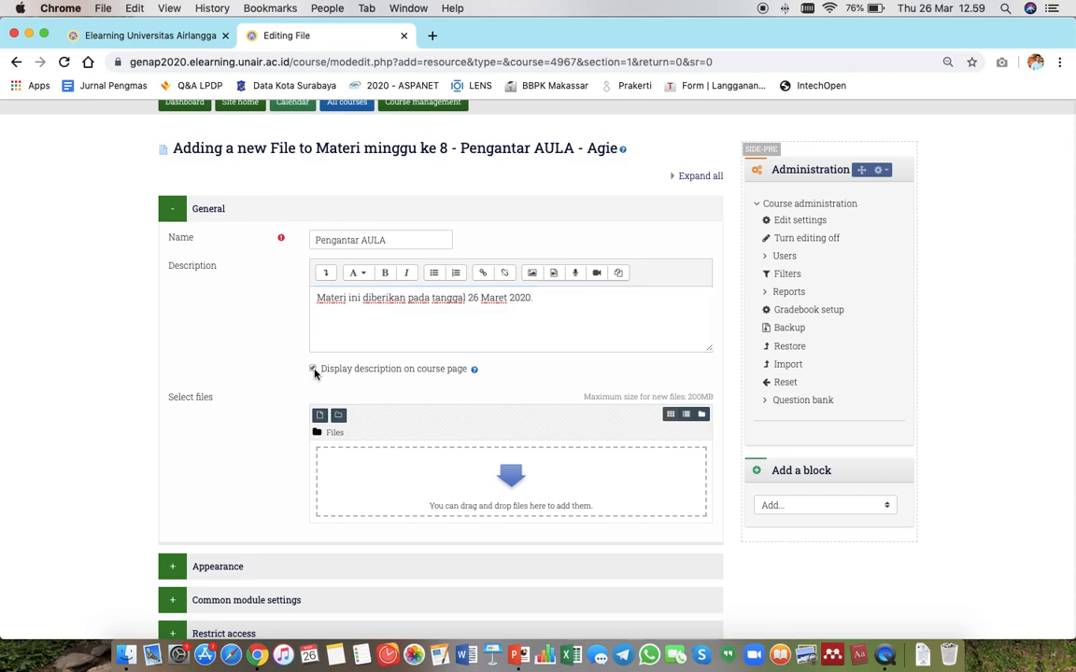
Drag 'Contoh Materi Kuliah.pptx' from the Tutorial AULA folder in Finder into the file area.
{"action": "scroll", "coordinate": [261, 427], "scroll_direction": "down", "scroll_amount": 3}
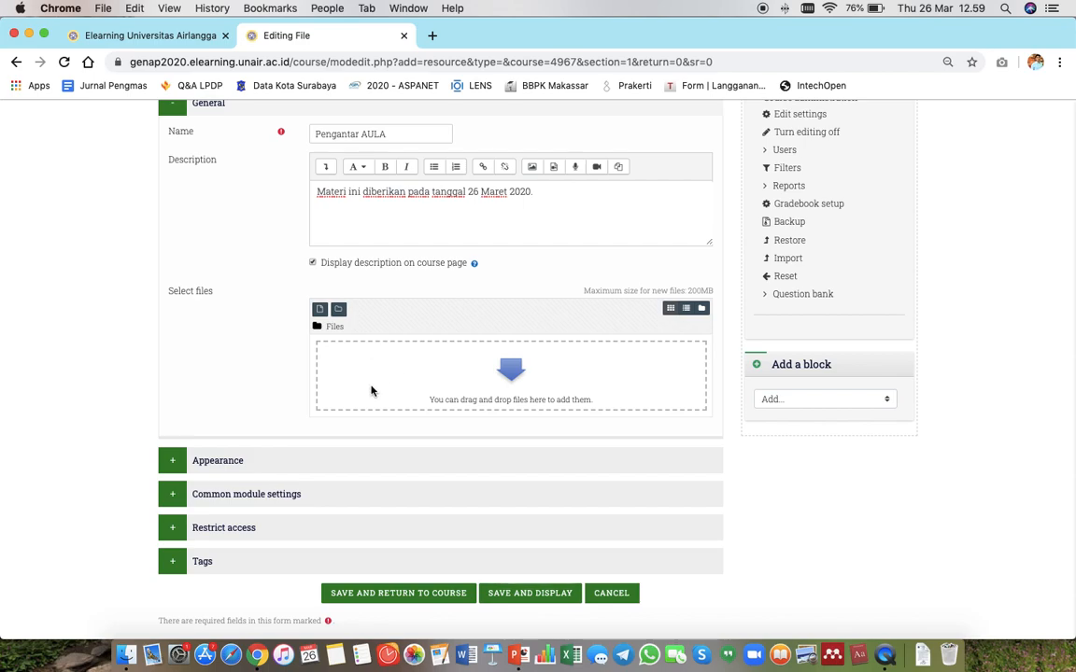
{"action": "key", "text": "super+Tab"}
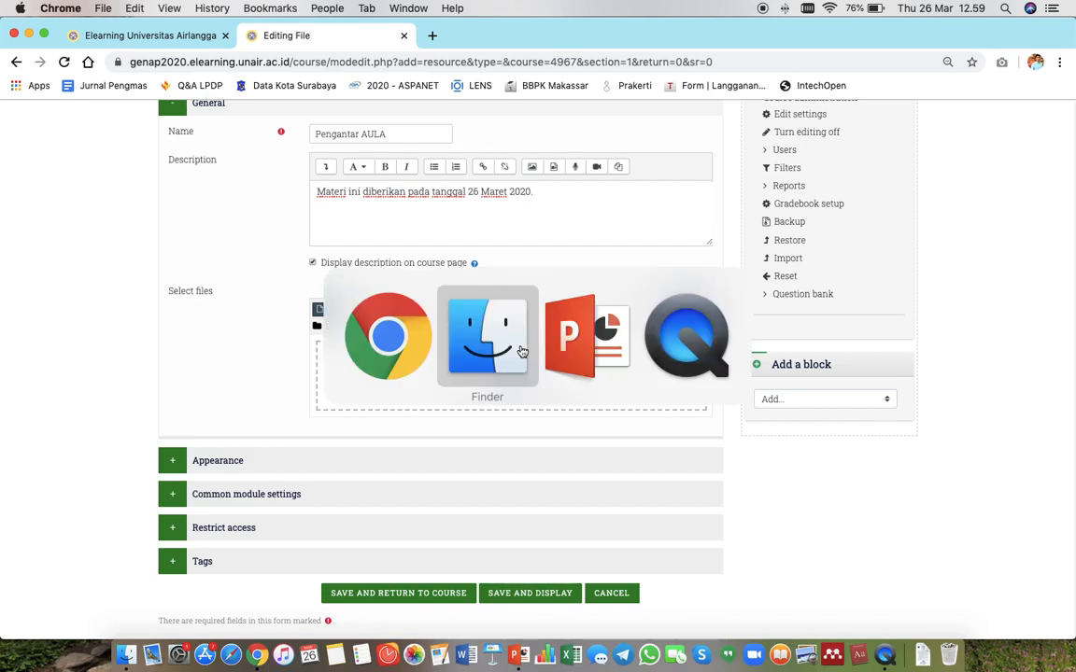
{"action": "left_click_drag", "start_coordinate": [489, 116], "coordinate": [915, 260]}
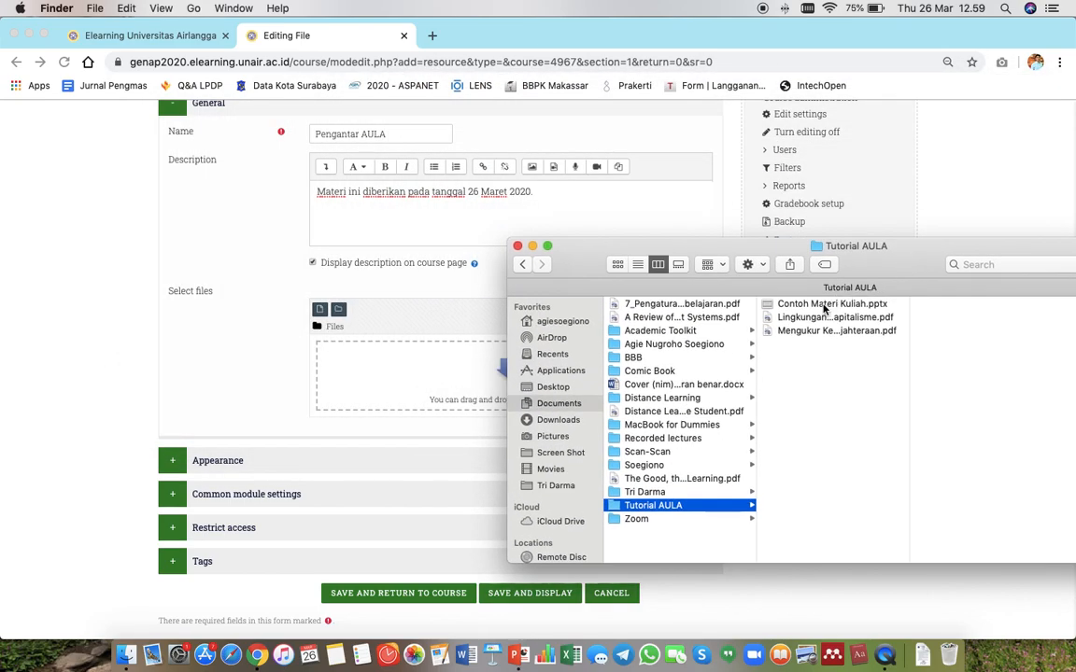
{"action": "left_click_drag", "start_coordinate": [812, 310], "coordinate": [419, 393]}
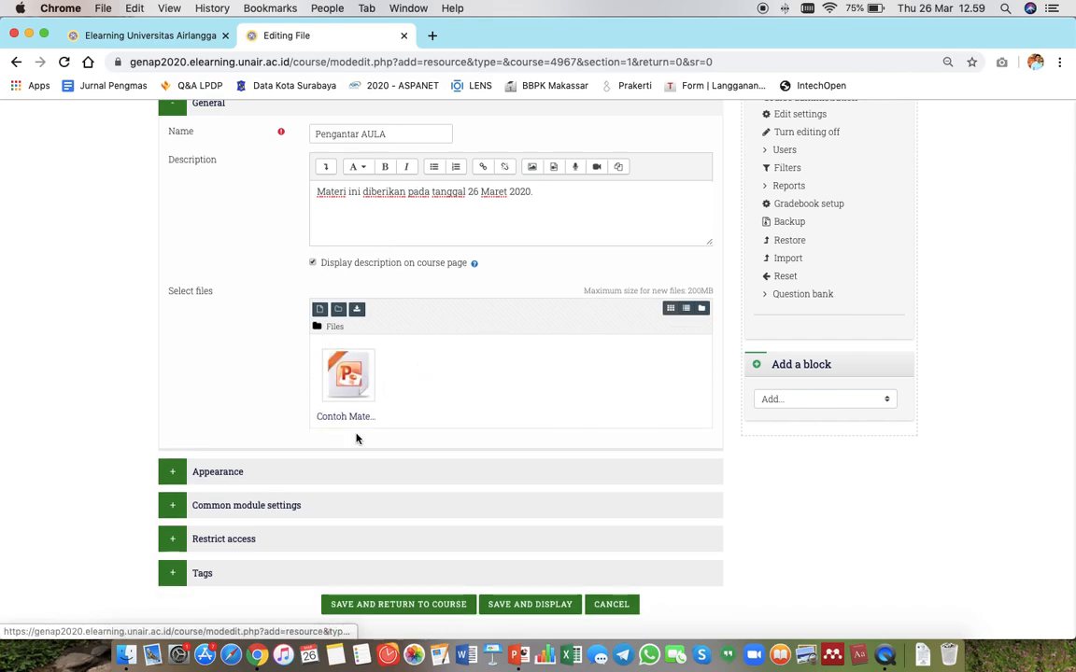
Open the file picker and choose 'Contoh Materi Kuliah.pptx' from Documents > Tutorial AULA for upload.
{"action": "left_click", "coordinate": [321, 310]}
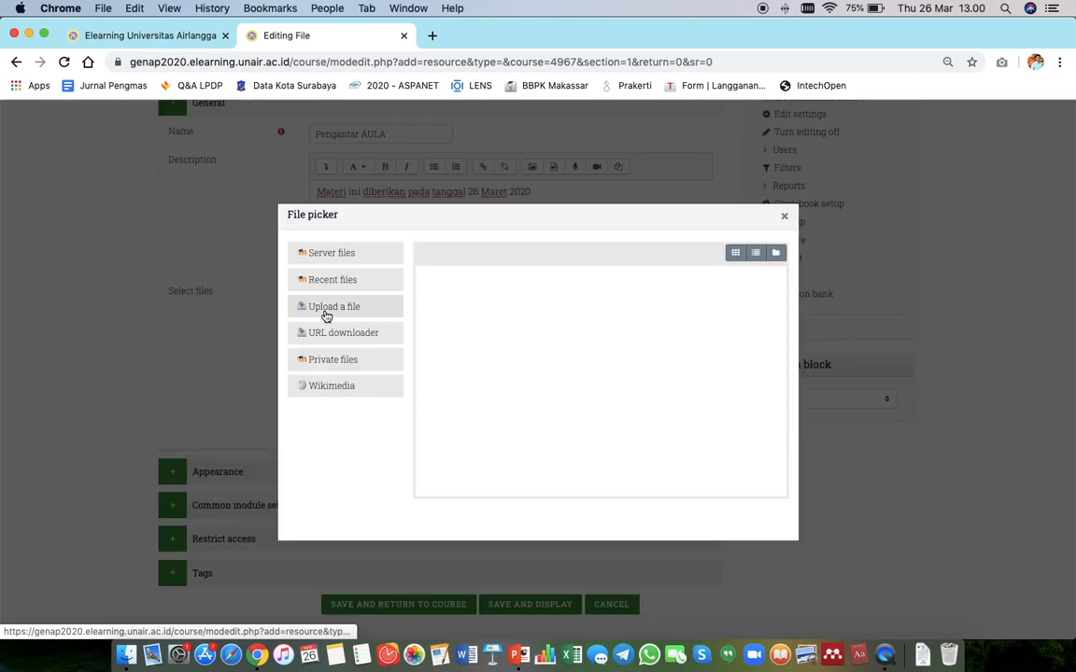
{"action": "left_click", "coordinate": [784, 216]}
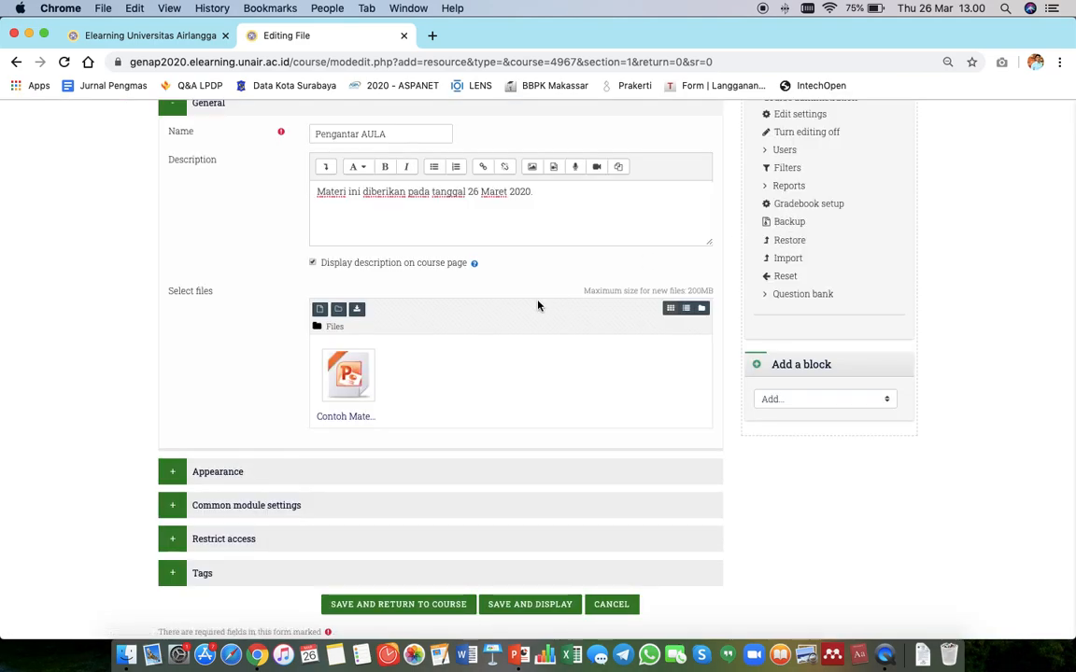
{"action": "left_click", "coordinate": [321, 310]}
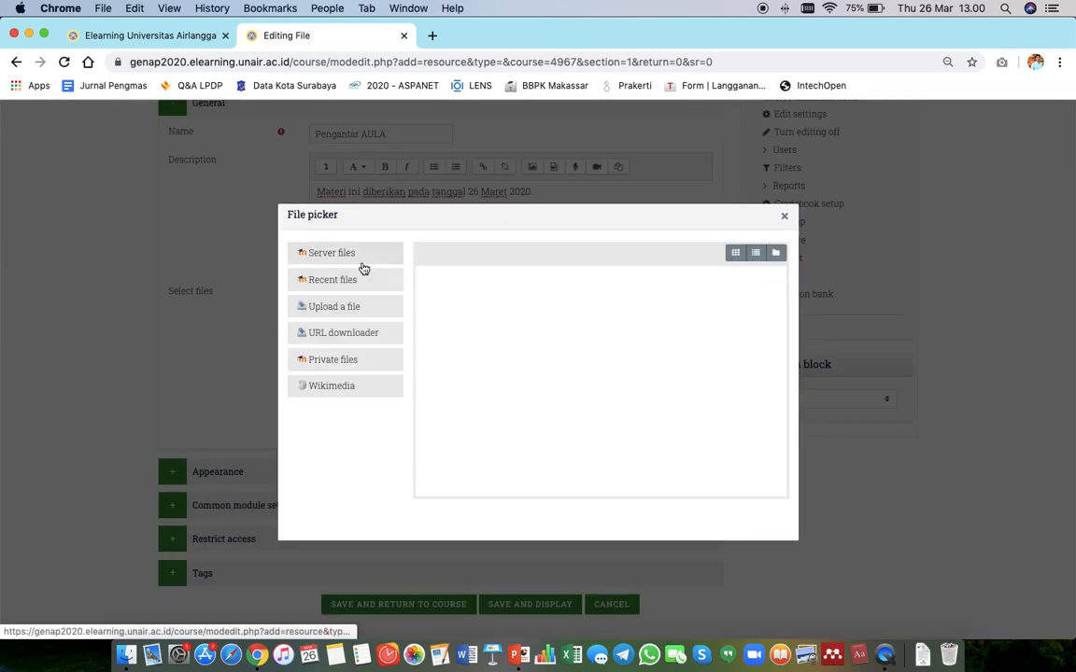
{"action": "left_click", "coordinate": [326, 308]}
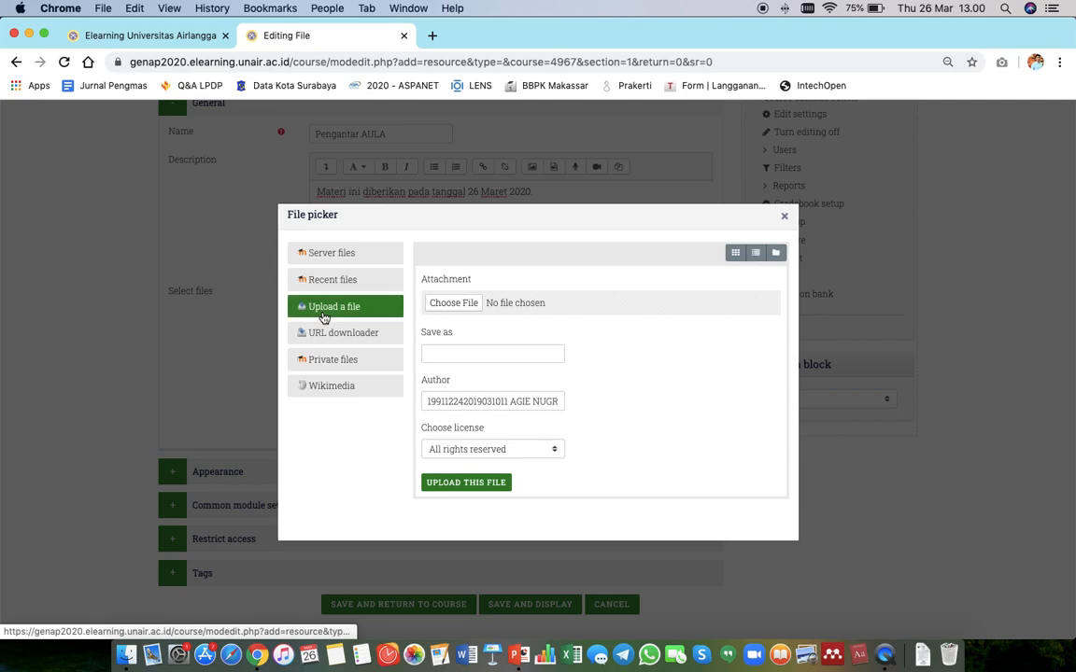
{"action": "left_click", "coordinate": [457, 305]}
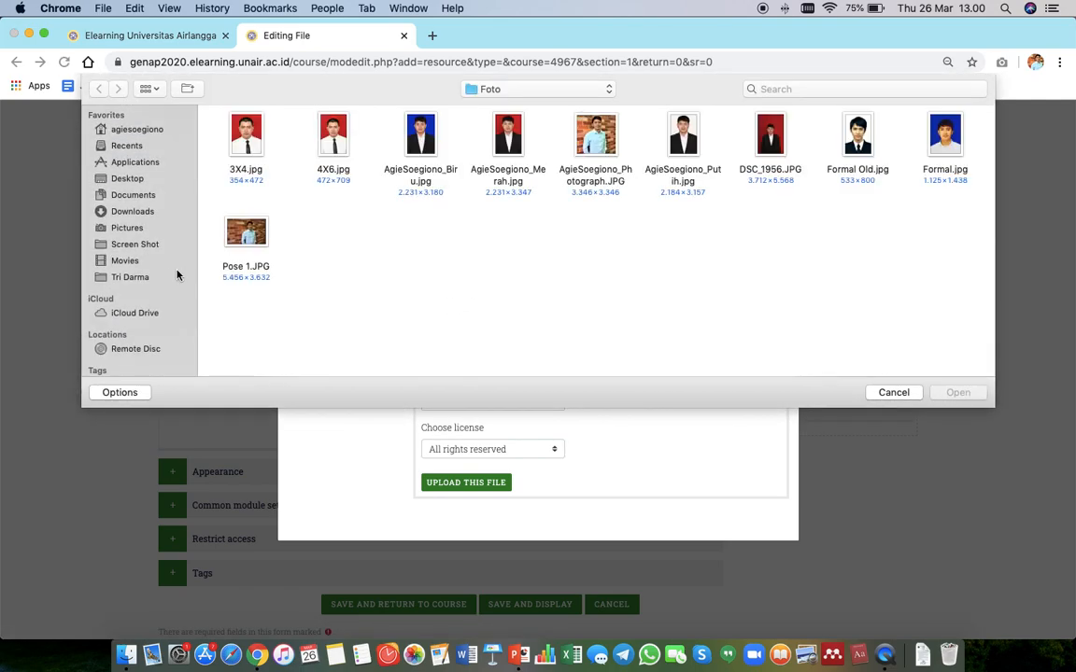
{"action": "left_click", "coordinate": [138, 196]}
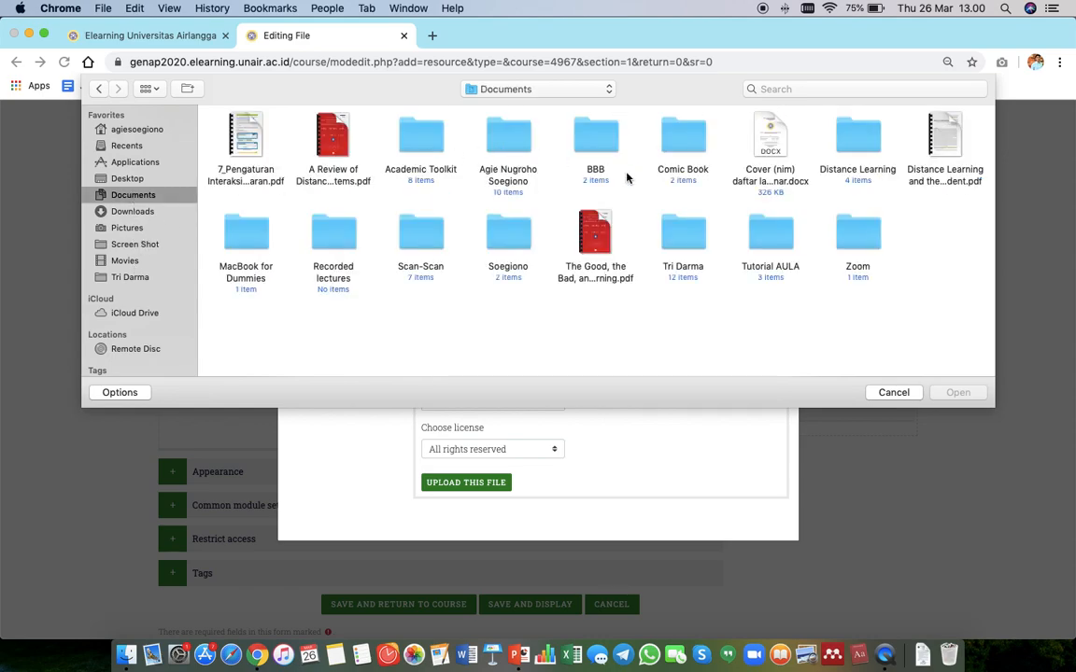
{"action": "double_click", "coordinate": [768, 244]}
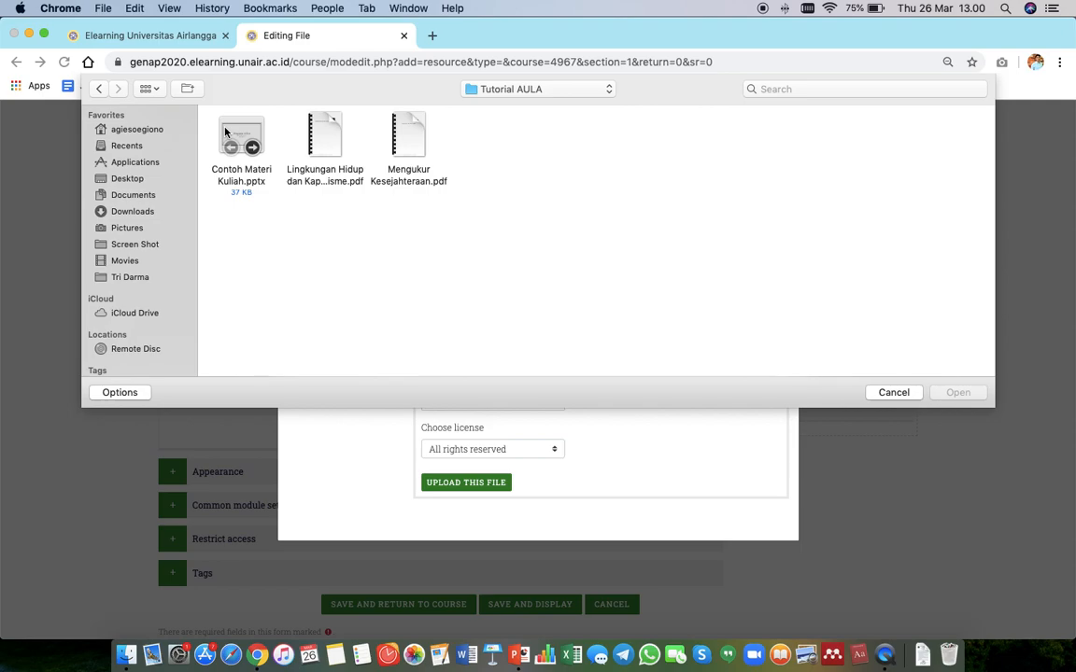
{"action": "double_click", "coordinate": [224, 133]}
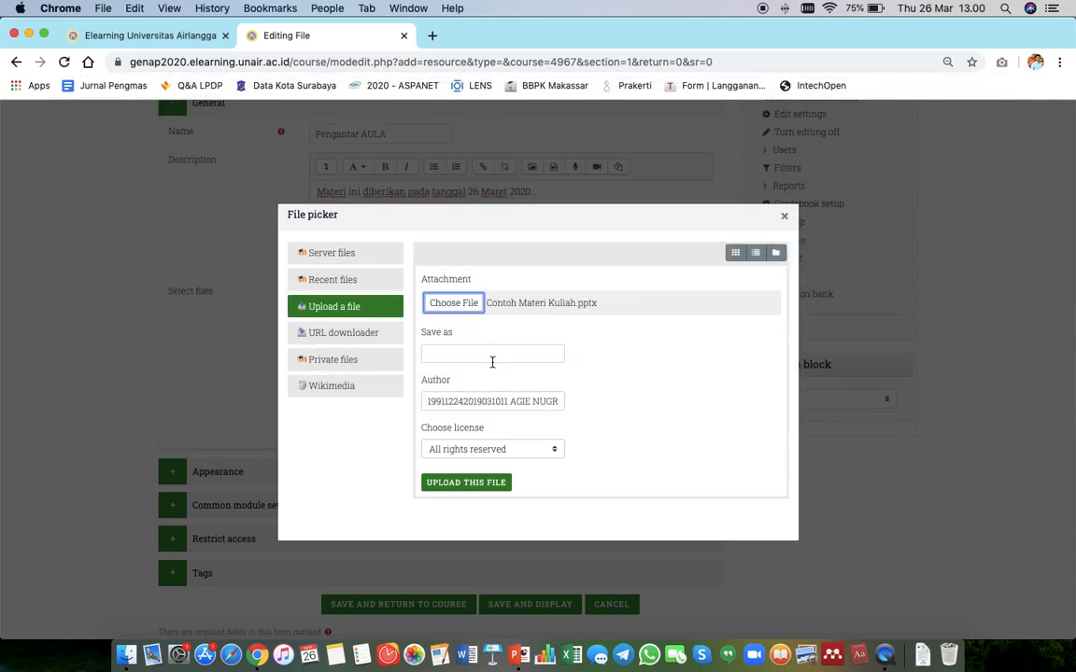
Upload the chosen file saved as 'Pengantar AULA'.
{"action": "left_click", "coordinate": [495, 354]}
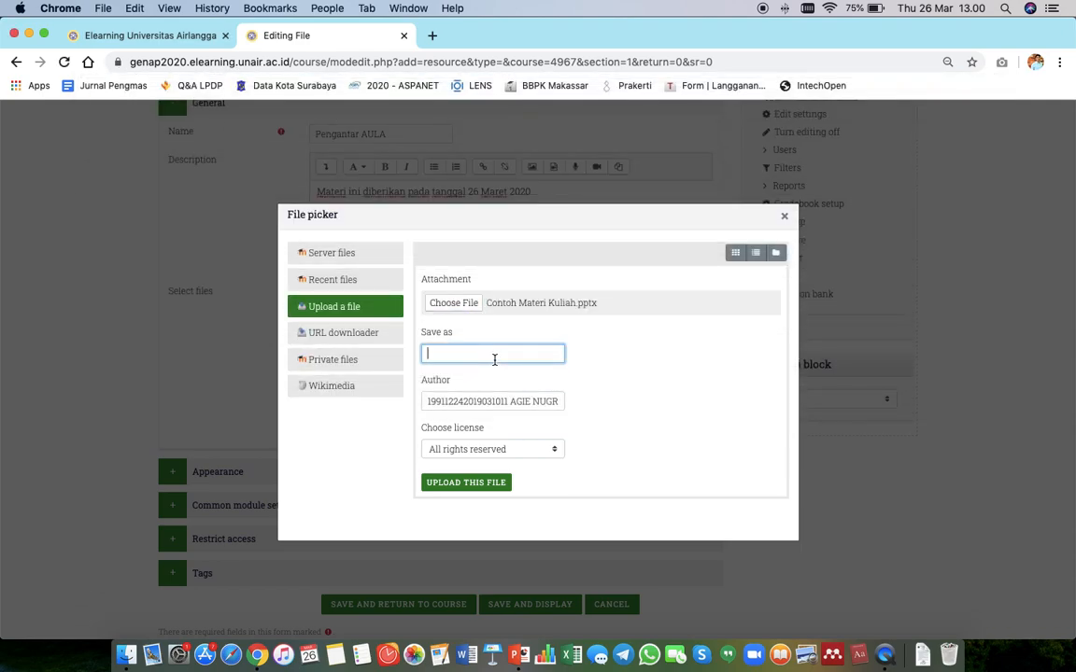
{"action": "type", "text": "Pengantar AUL"}
{"action": "left_click", "coordinate": [512, 401]}
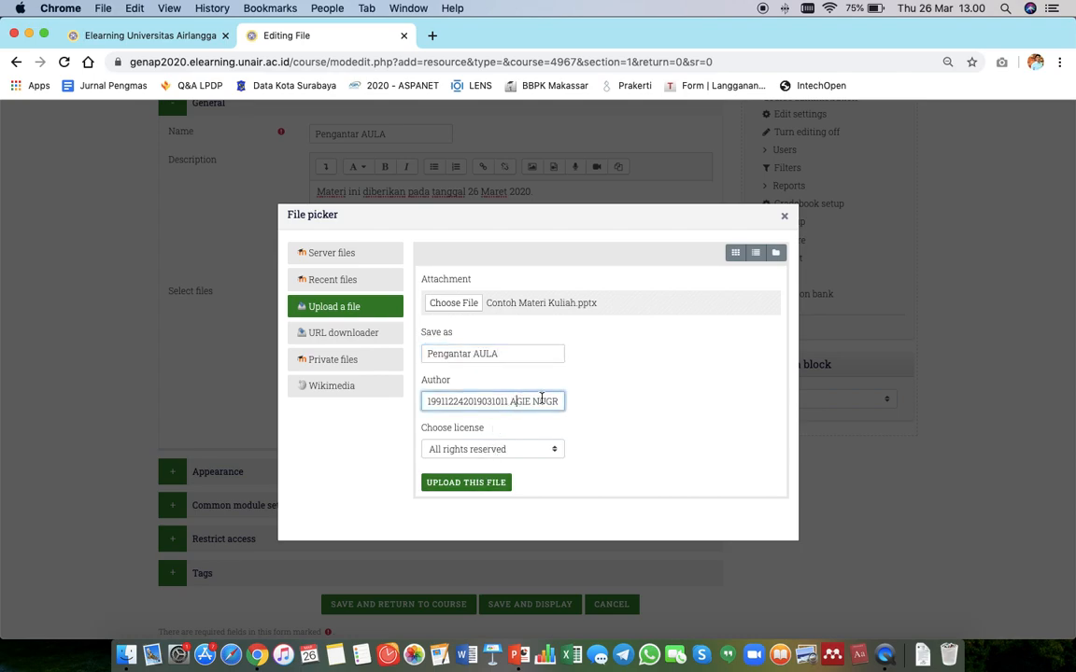
{"action": "left_click", "coordinate": [538, 449]}
{"action": "left_click", "coordinate": [537, 449]}
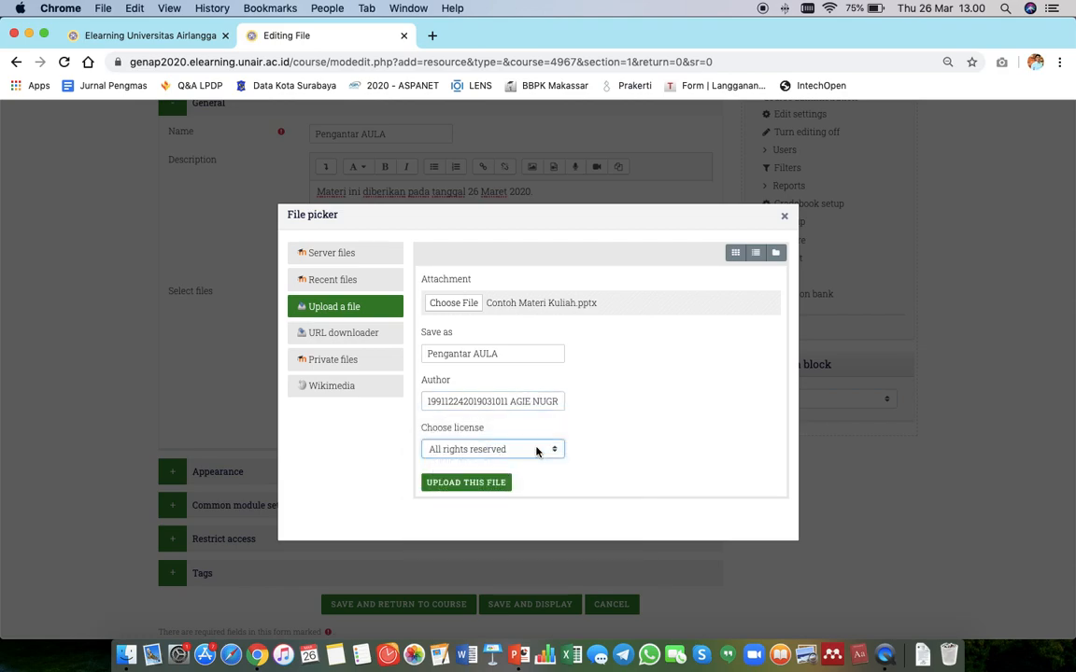
{"action": "left_click", "coordinate": [537, 451]}
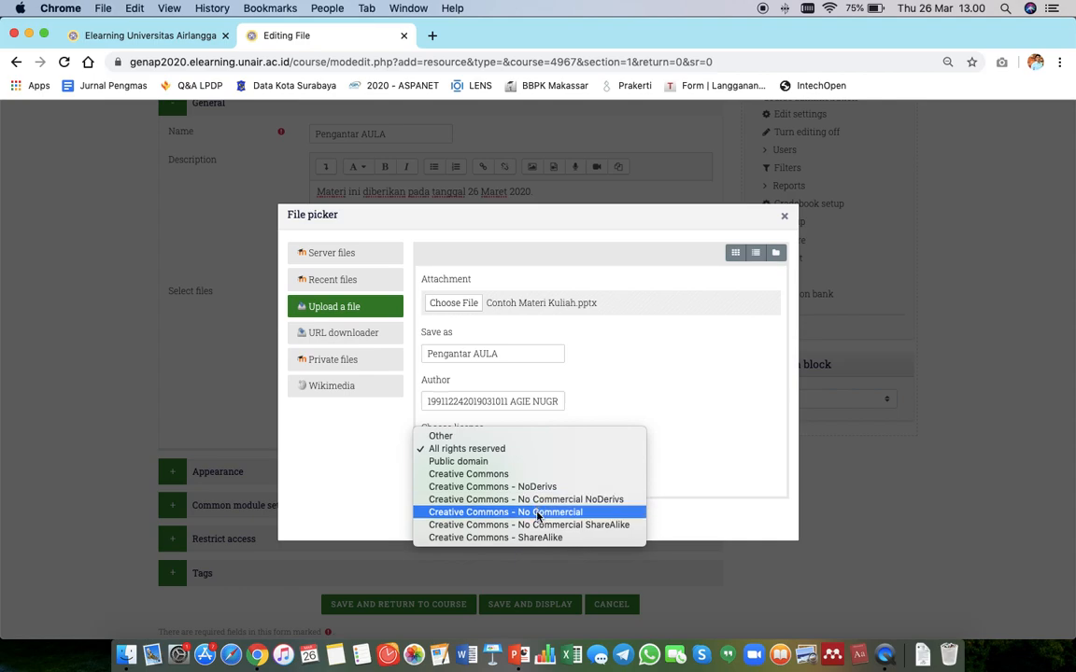
{"action": "left_click", "coordinate": [694, 376]}
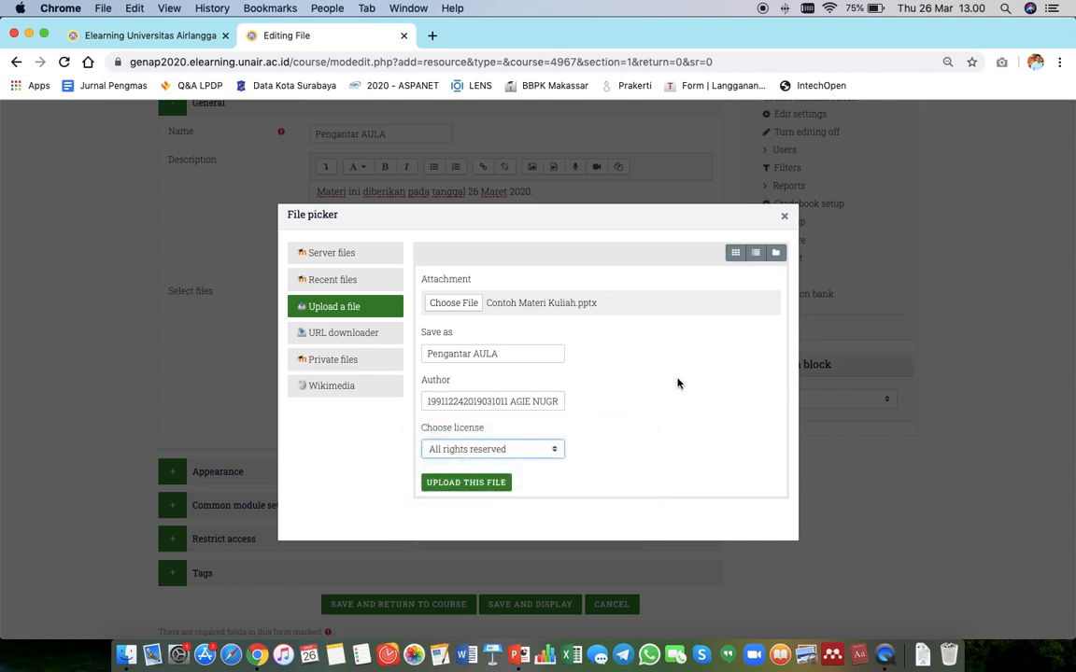
{"action": "left_click", "coordinate": [448, 487]}
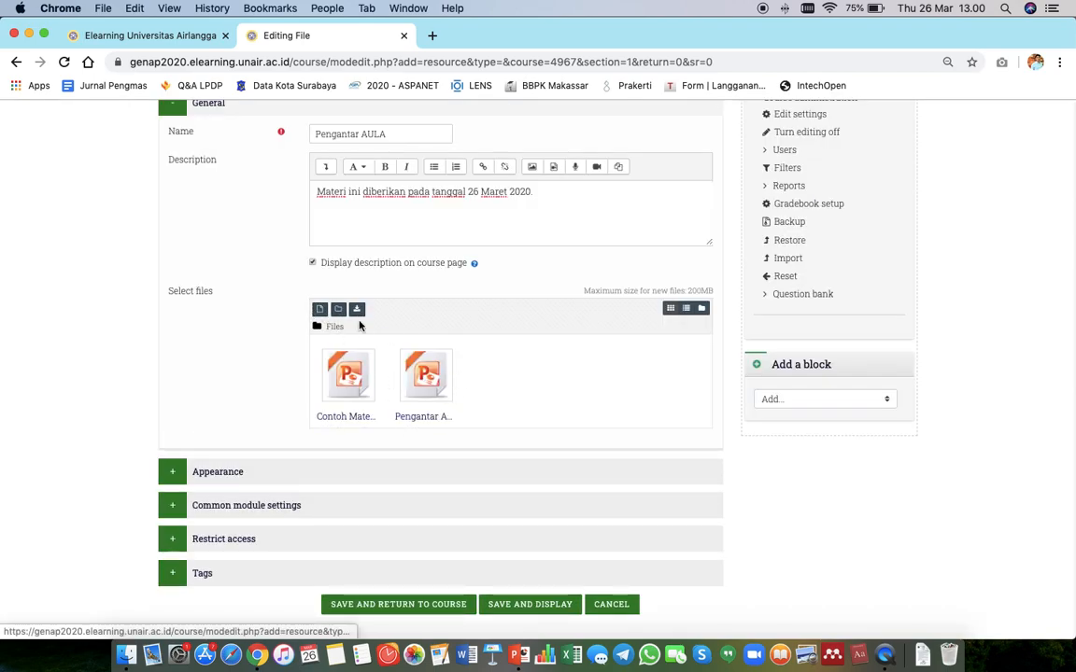
Delete the dragged-in 'Contoh Materi Kuliah.pptx' from the file area.
{"action": "scroll", "coordinate": [417, 361], "scroll_direction": "down", "scroll_amount": 1}
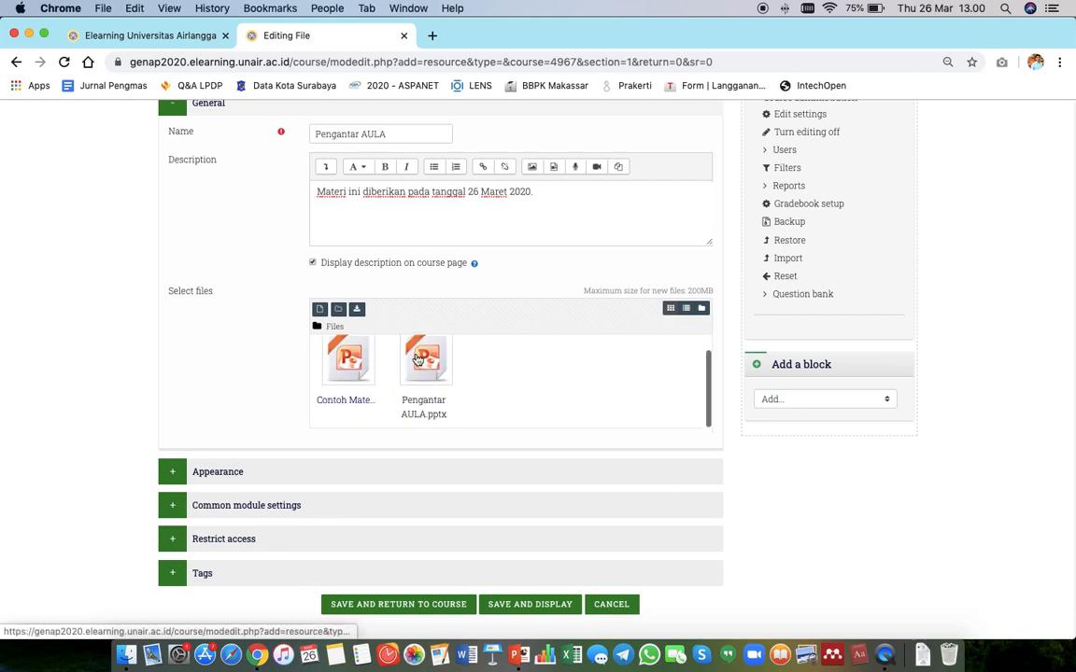
{"action": "left_click", "coordinate": [328, 329]}
{"action": "left_click", "coordinate": [341, 360]}
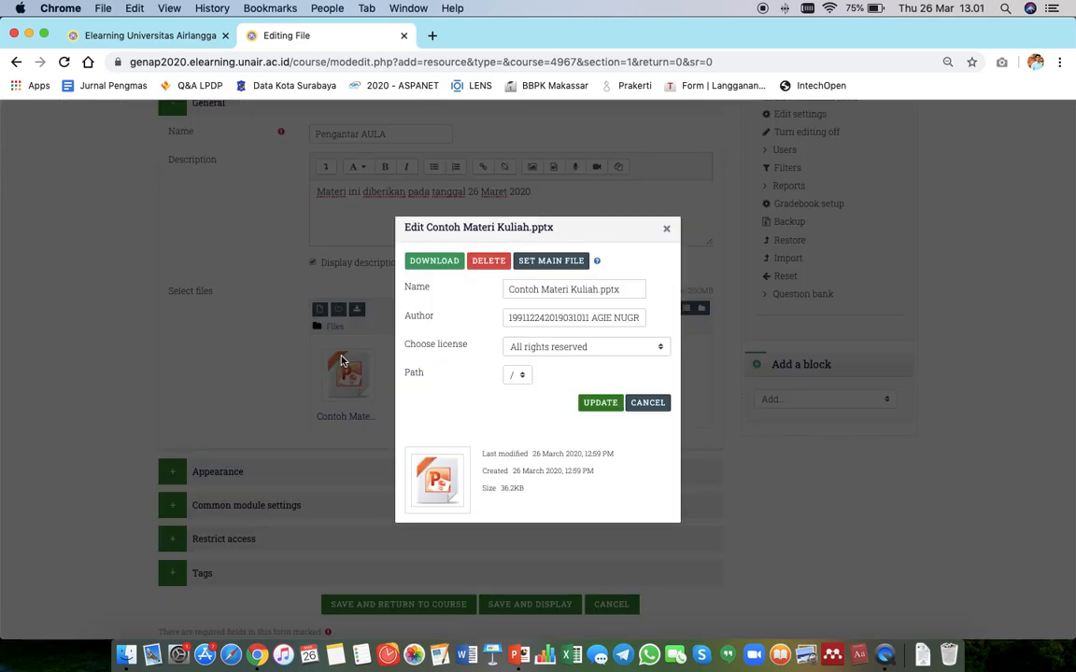
{"action": "left_click", "coordinate": [500, 264]}
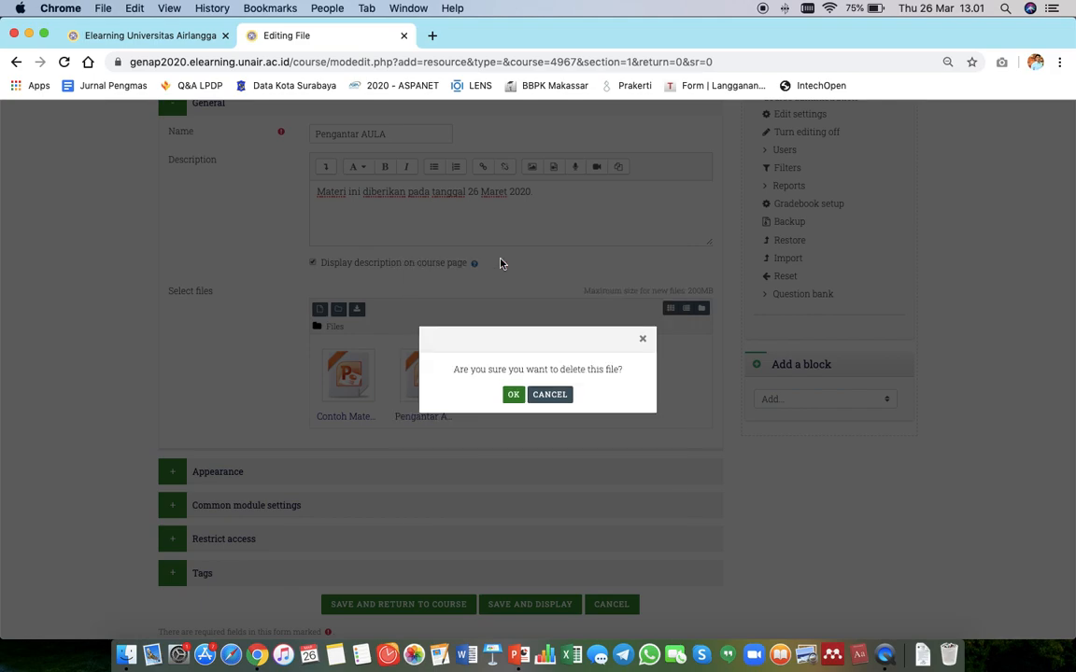
{"action": "left_click", "coordinate": [513, 394]}
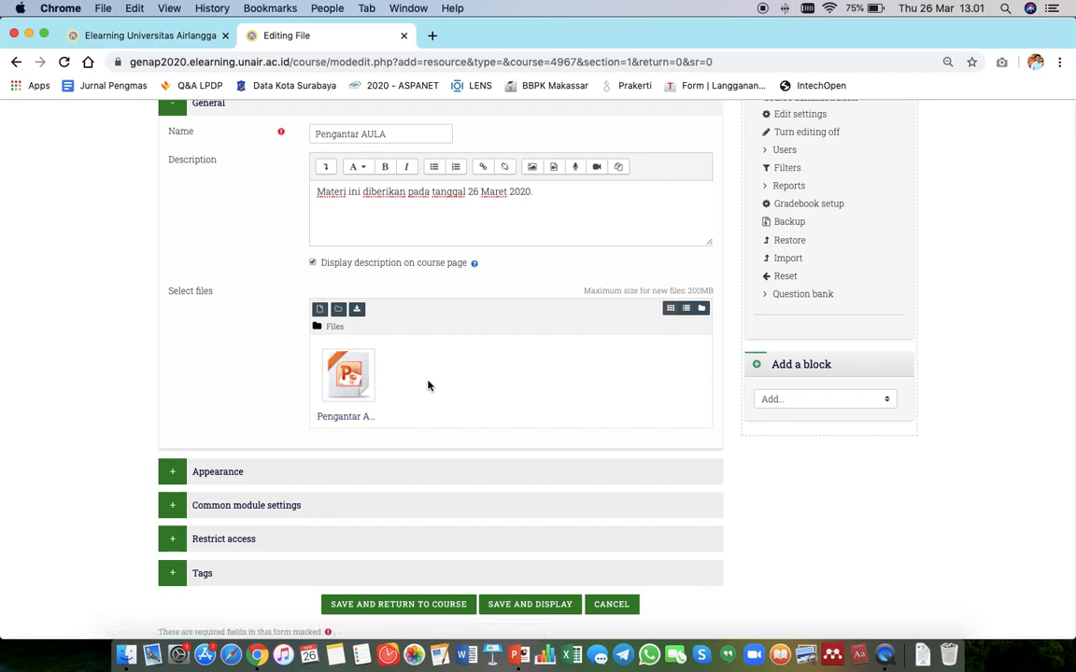
Delete the uploaded 'Pengantar AULA.pptx' from the file area.
{"action": "left_click", "coordinate": [345, 383]}
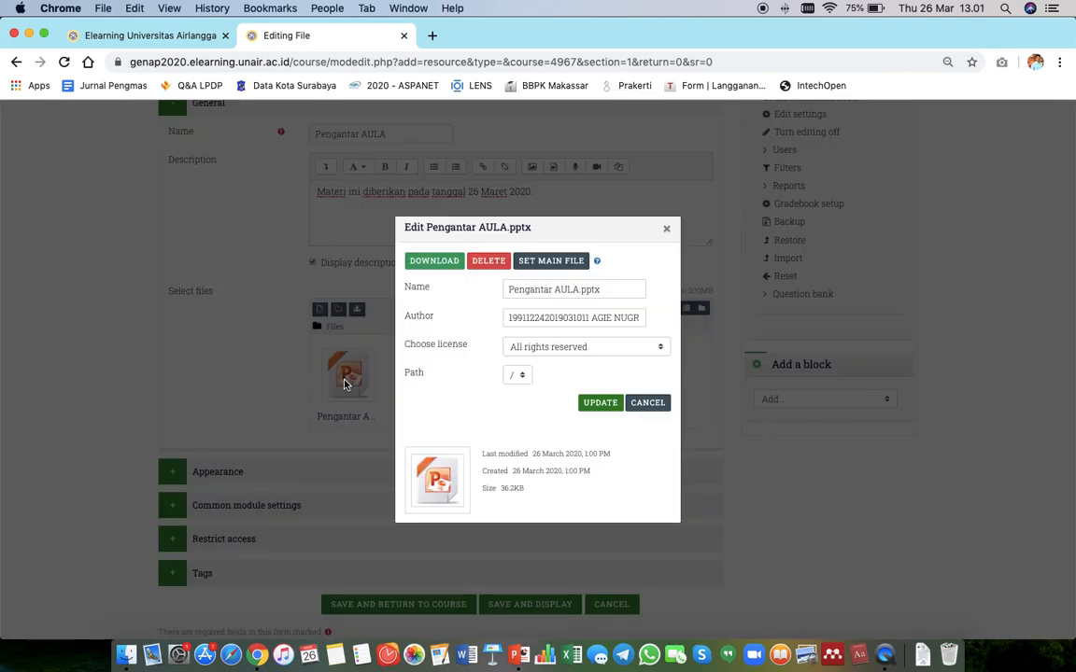
{"action": "left_click", "coordinate": [487, 262]}
{"action": "left_click", "coordinate": [513, 394]}
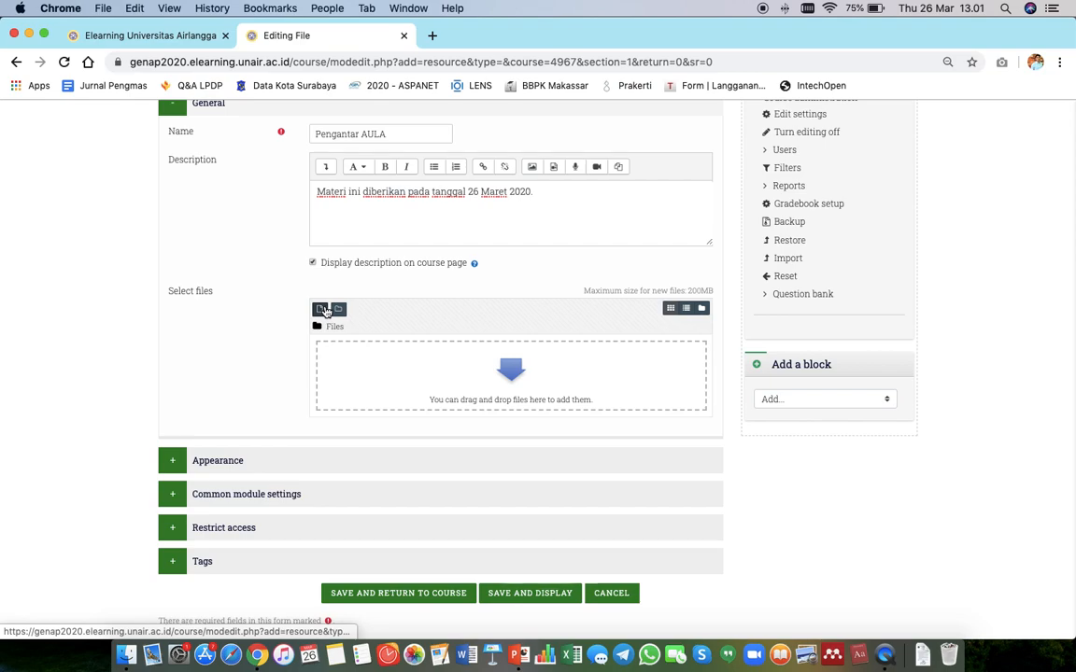
Upload 'Contoh Materi Kuliah.pptx' again through the file picker, saved as 'Pengantar AULA'.
{"action": "key", "text": "super+Tab"}
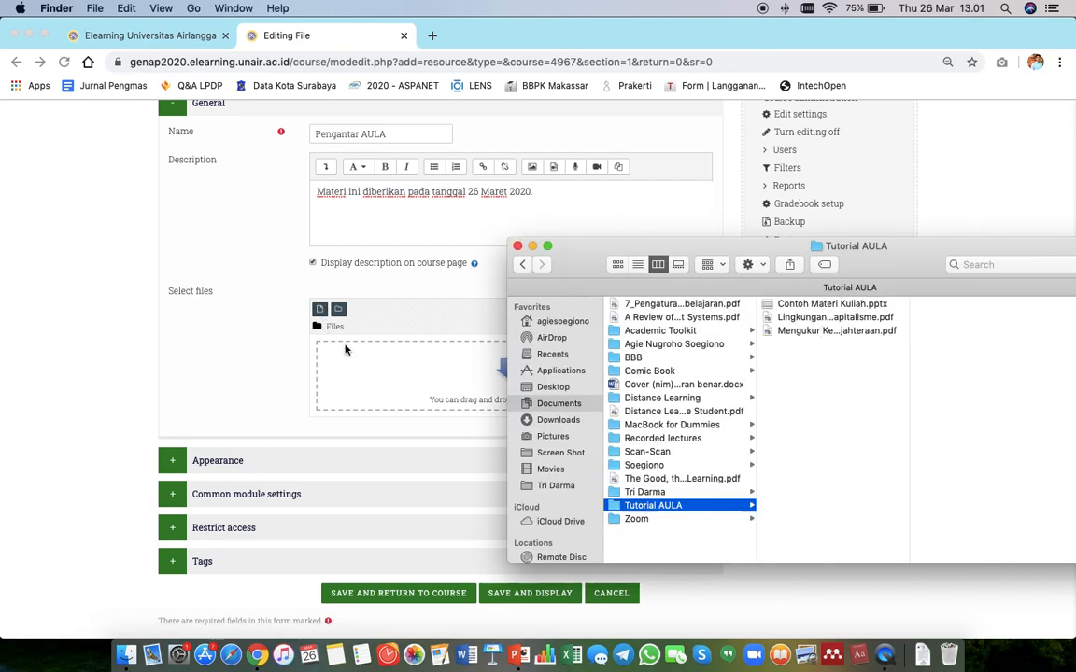
{"action": "left_click", "coordinate": [268, 363]}
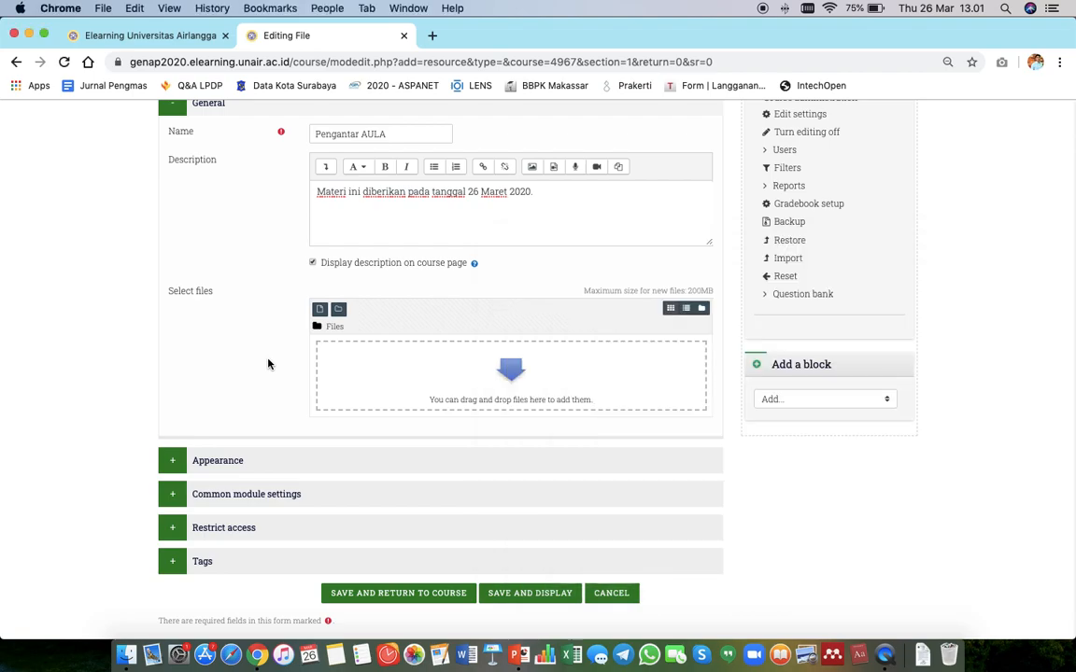
{"action": "left_click", "coordinate": [318, 313]}
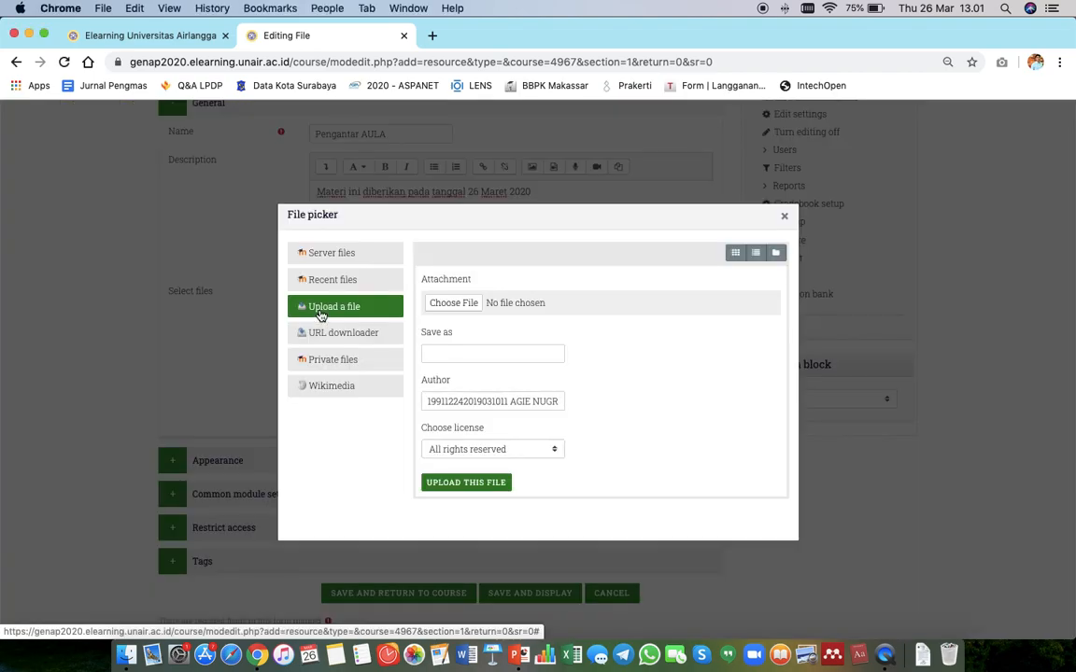
{"action": "left_click", "coordinate": [430, 304]}
{"action": "double_click", "coordinate": [243, 151]}
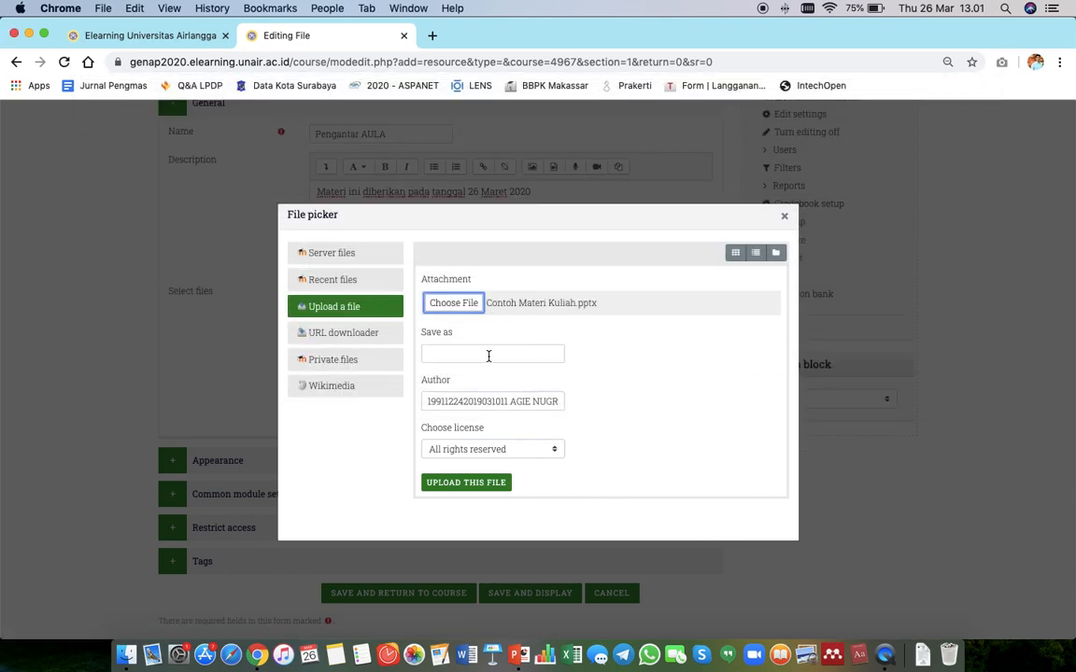
{"action": "left_click", "coordinate": [489, 354]}
{"action": "left_click", "coordinate": [476, 388]}
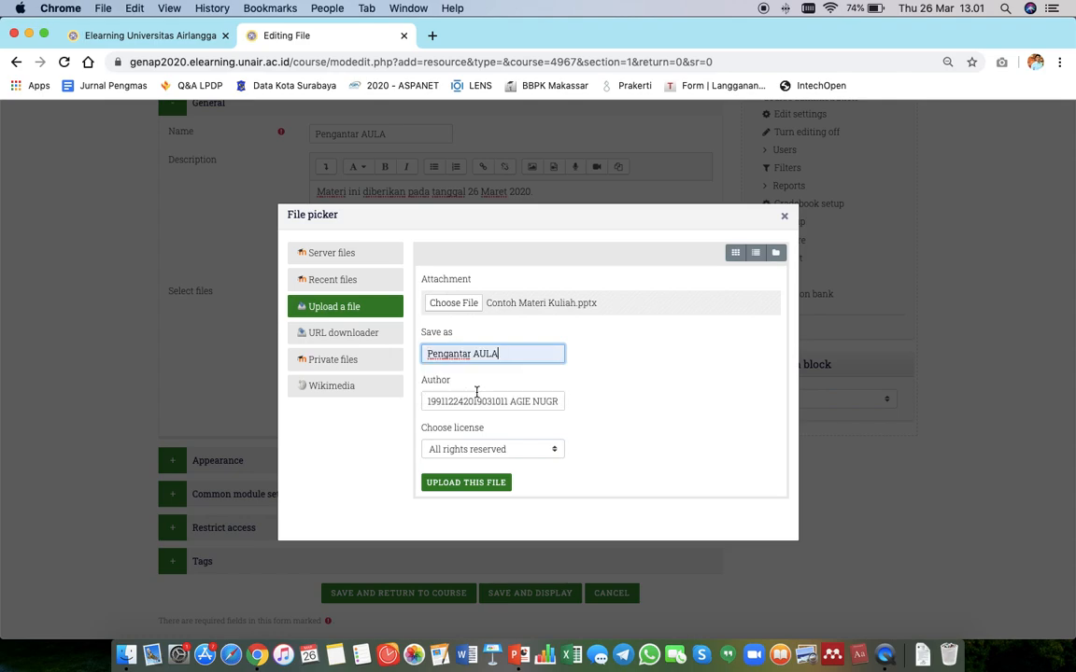
{"action": "left_click", "coordinate": [464, 483]}
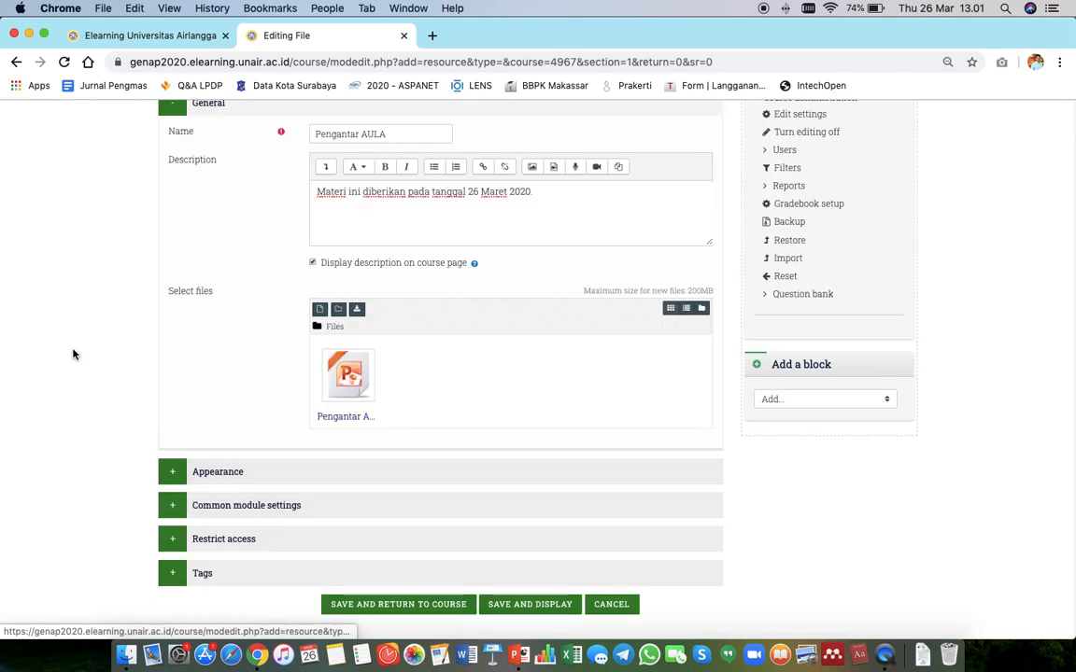
Expand the Appearance section and review the Display options, keeping Automatic.
{"action": "scroll", "coordinate": [74, 354], "scroll_direction": "down", "scroll_amount": 1}
{"action": "left_click", "coordinate": [254, 433]}
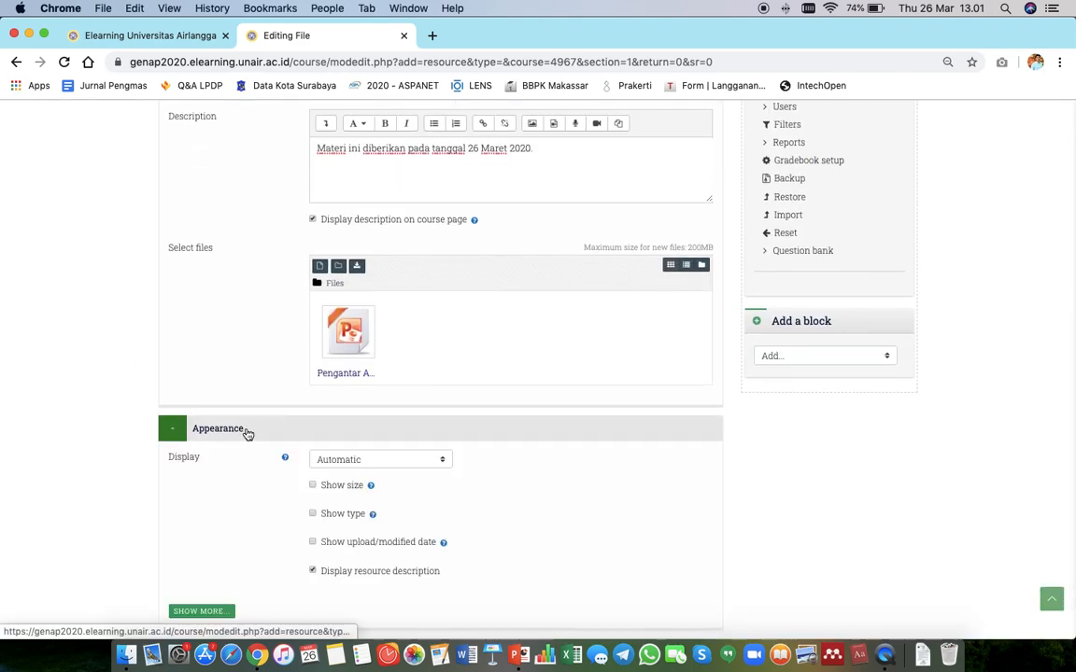
{"action": "scroll", "coordinate": [131, 425], "scroll_direction": "down", "scroll_amount": 2}
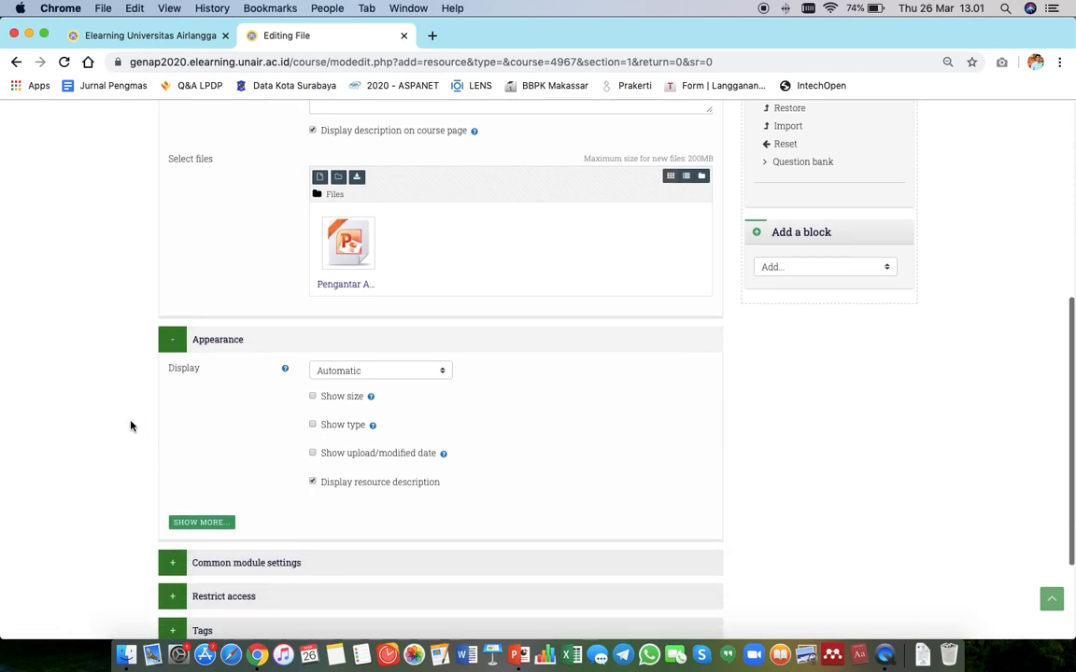
{"action": "left_click", "coordinate": [394, 371]}
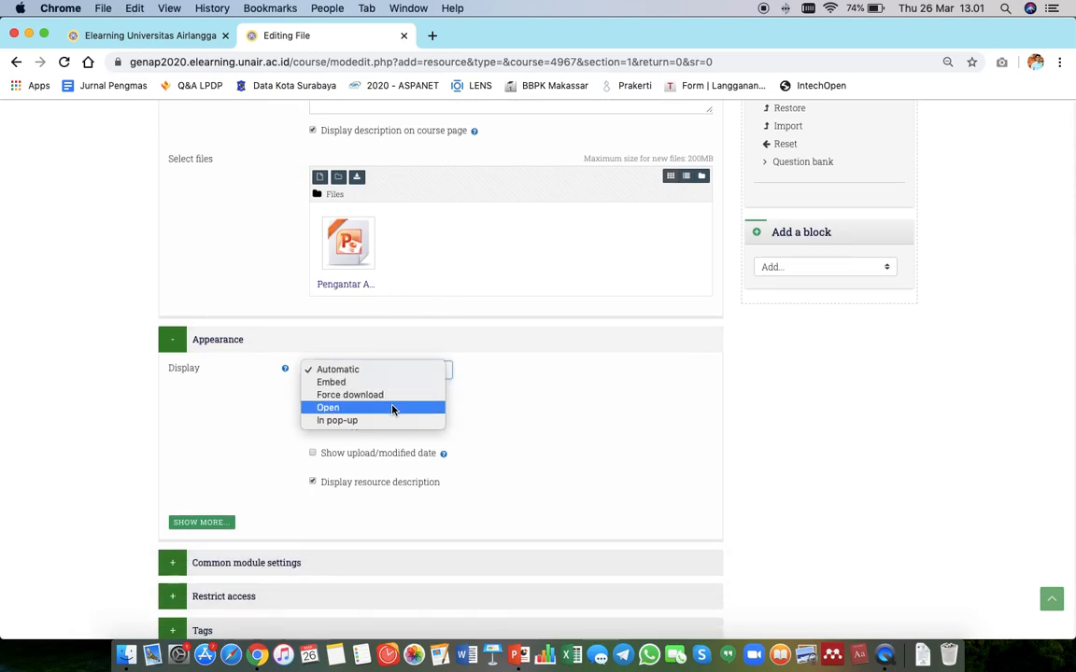
{"action": "left_click", "coordinate": [420, 370]}
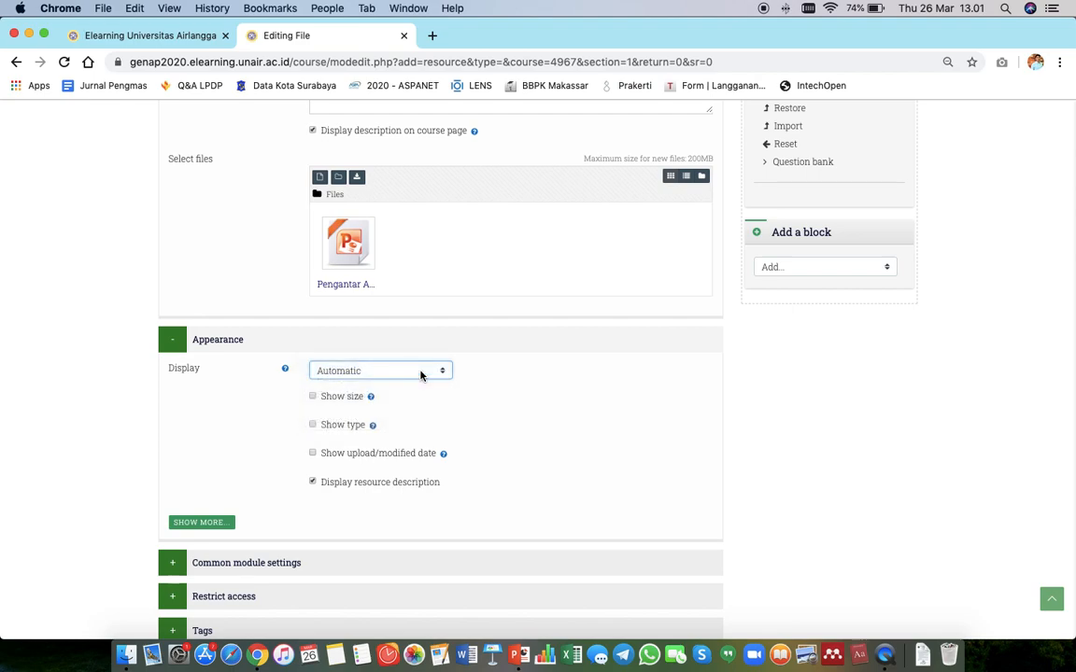
Expand Common module settings and review the Availability options, keeping Show on course page.
{"action": "scroll", "coordinate": [420, 374], "scroll_direction": "down", "scroll_amount": 1}
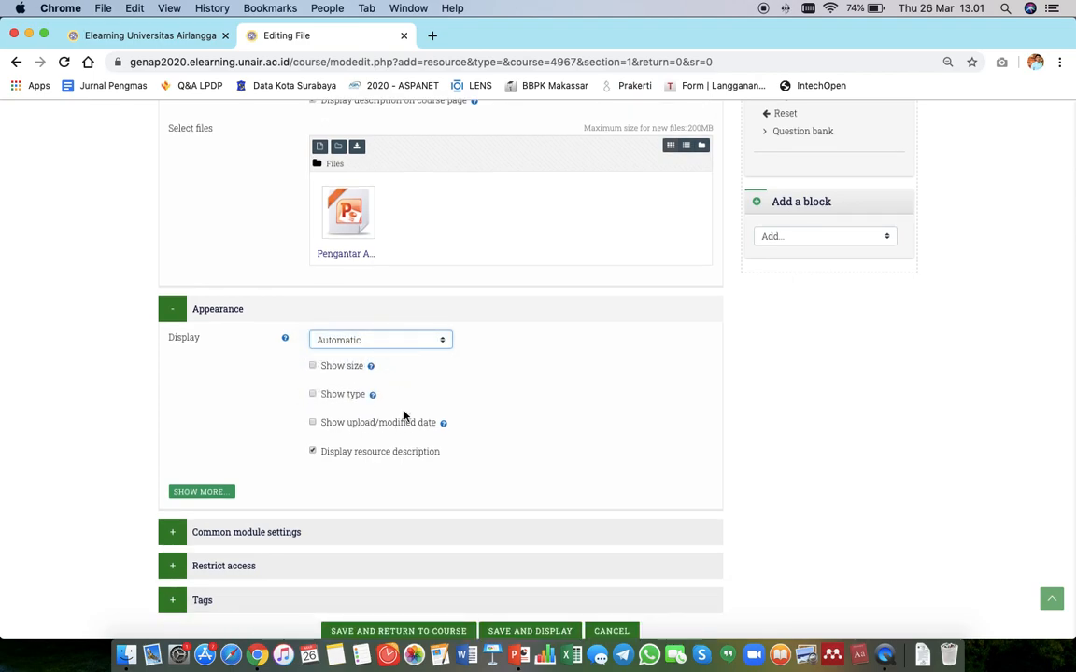
{"action": "scroll", "coordinate": [404, 416], "scroll_direction": "down", "scroll_amount": 1}
{"action": "left_click", "coordinate": [267, 501]}
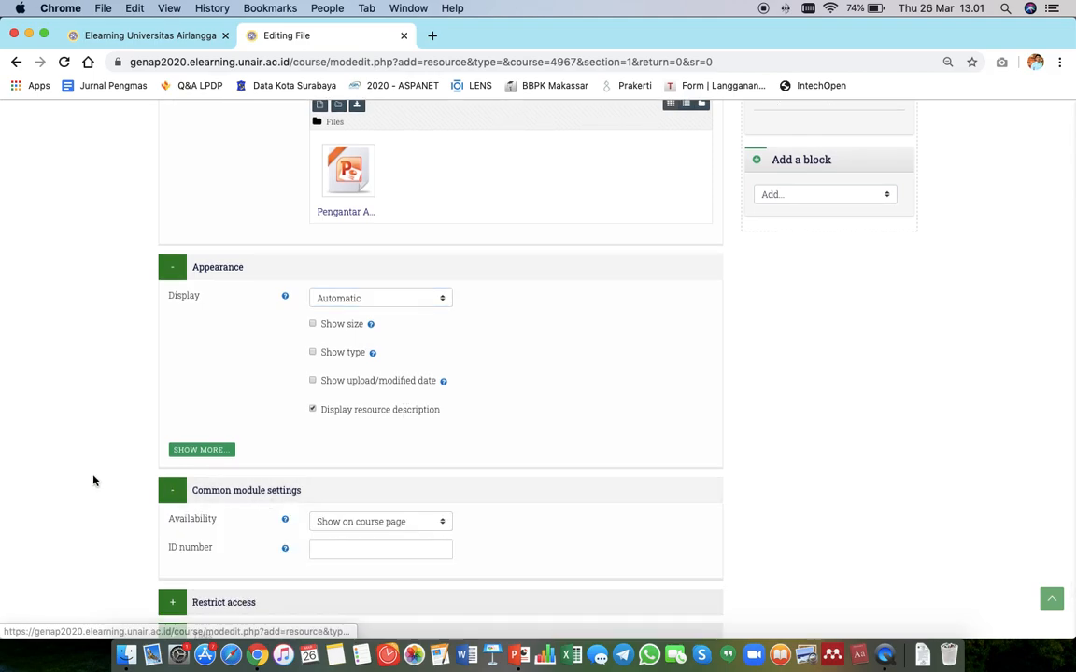
{"action": "scroll", "coordinate": [94, 480], "scroll_direction": "down", "scroll_amount": 2}
{"action": "left_click", "coordinate": [380, 436]}
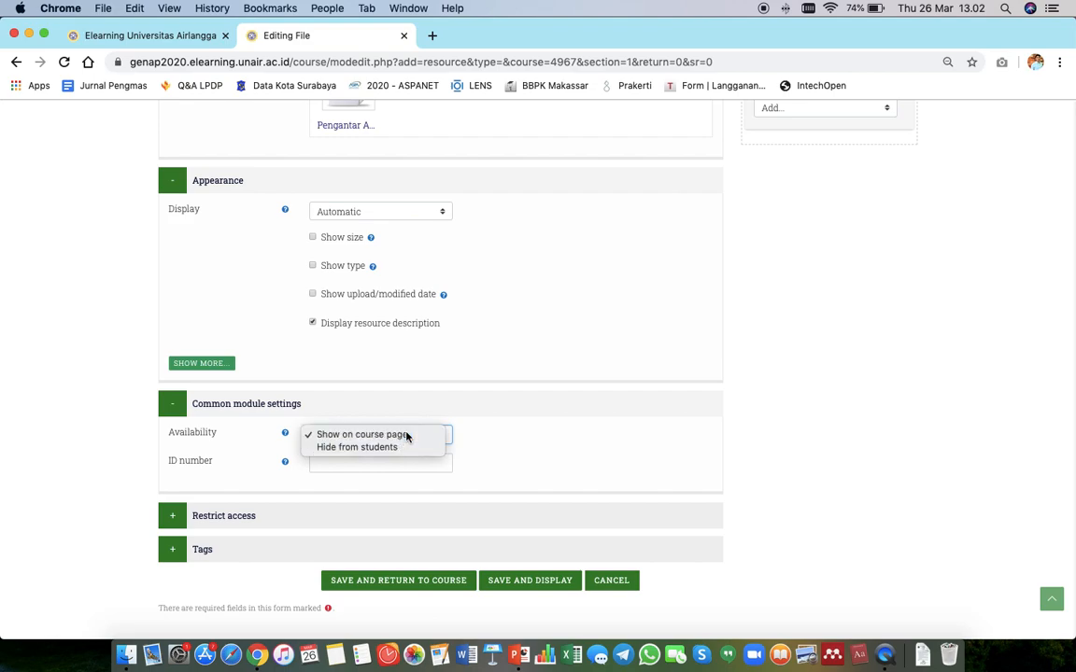
{"action": "left_click", "coordinate": [407, 435]}
{"action": "left_click", "coordinate": [403, 437]}
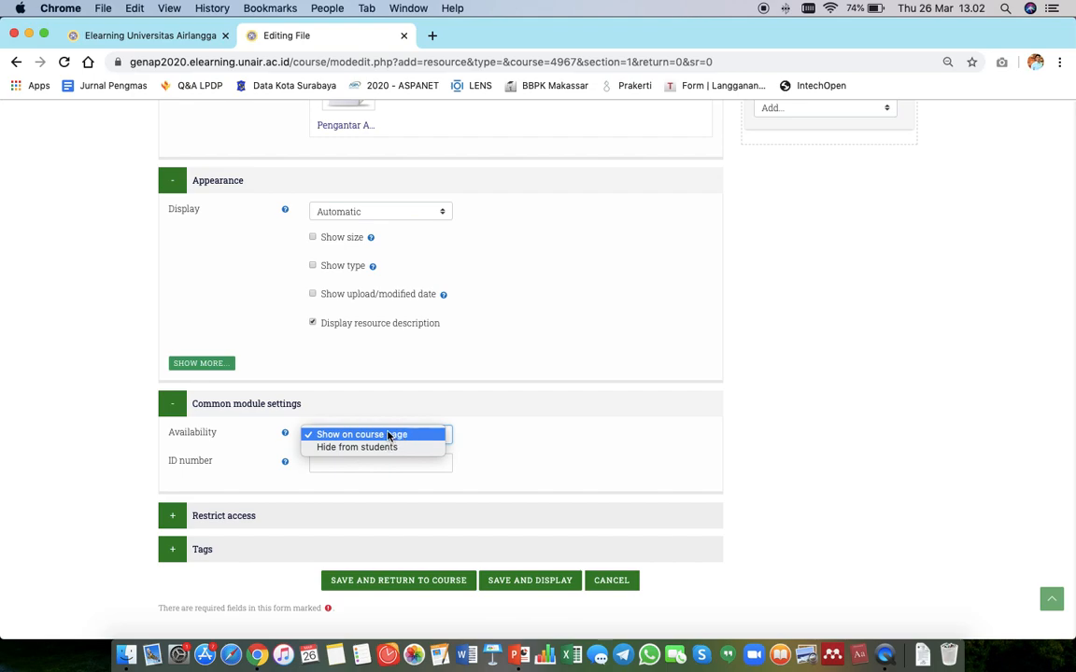
{"action": "left_click", "coordinate": [392, 435]}
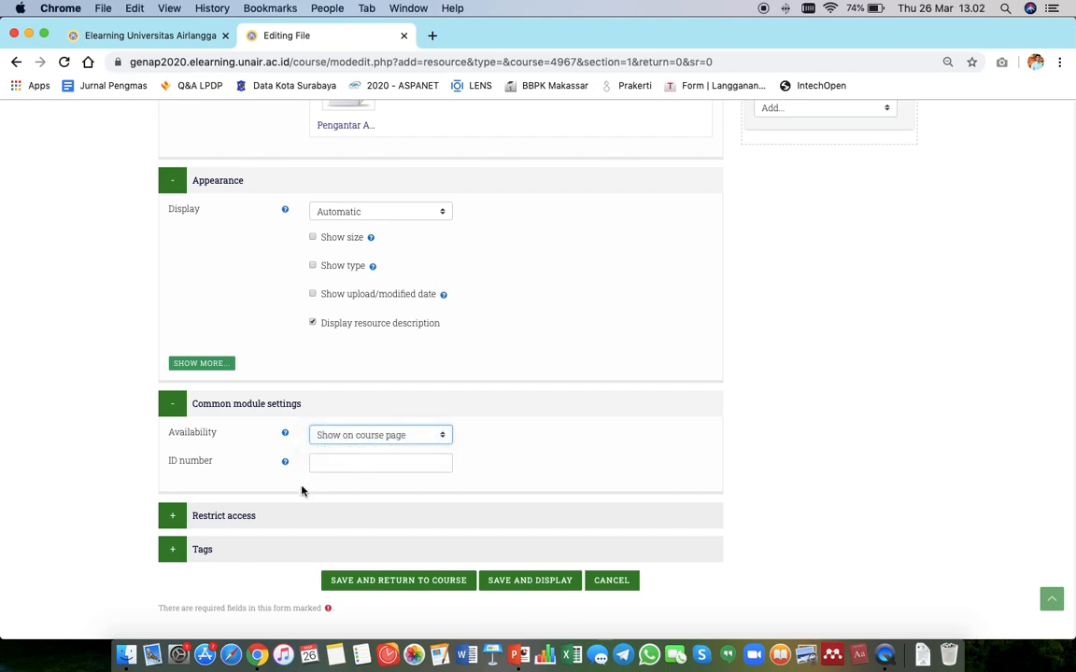
Expand the Restrict access and Tags sections, then save the file resource and display it.
{"action": "left_click", "coordinate": [279, 520]}
{"action": "scroll", "coordinate": [279, 518], "scroll_direction": "down", "scroll_amount": 3}
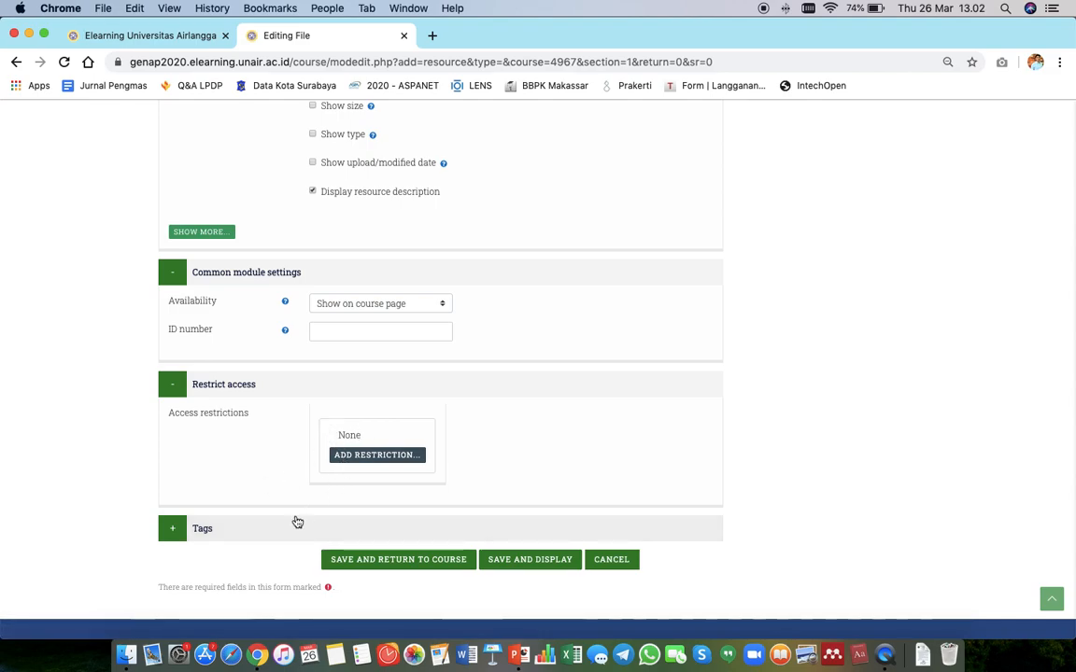
{"action": "left_click", "coordinate": [273, 530]}
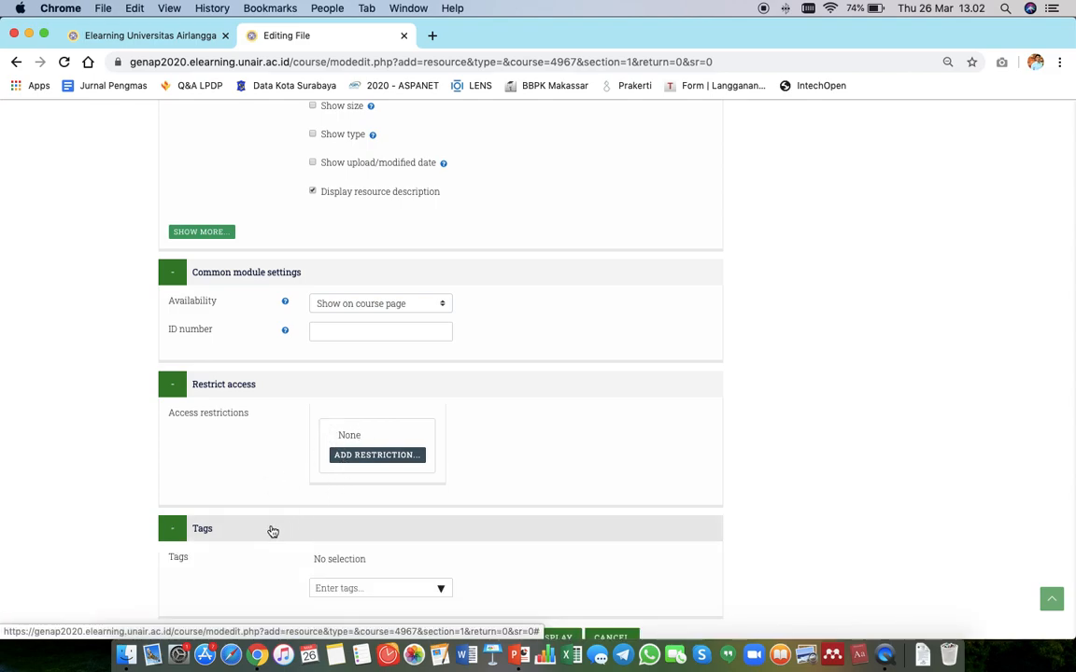
{"action": "scroll", "coordinate": [105, 521], "scroll_direction": "down", "scroll_amount": 3}
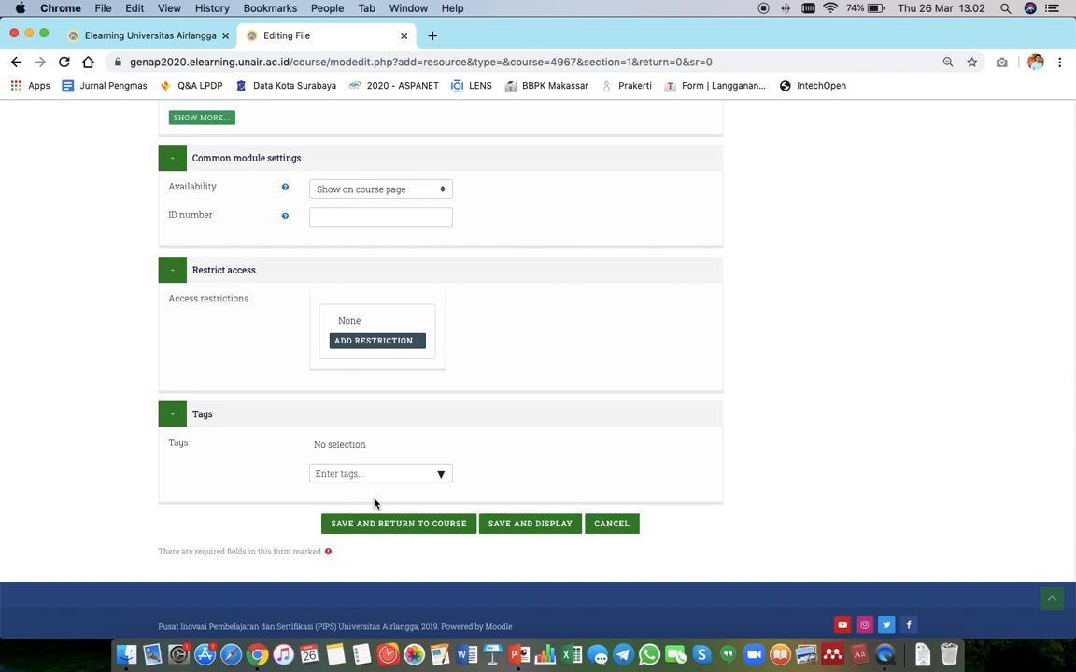
{"action": "left_click", "coordinate": [523, 527]}
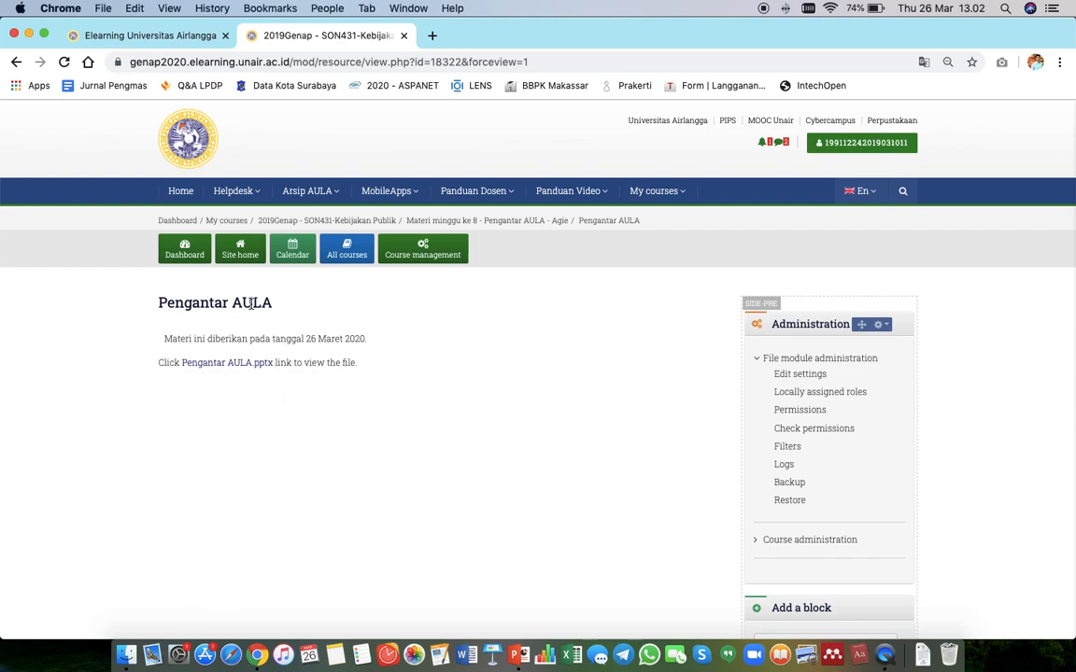
Return to the course page and open the 'Pengantar AULA' resource to download its file.
{"action": "left_click", "coordinate": [346, 227]}
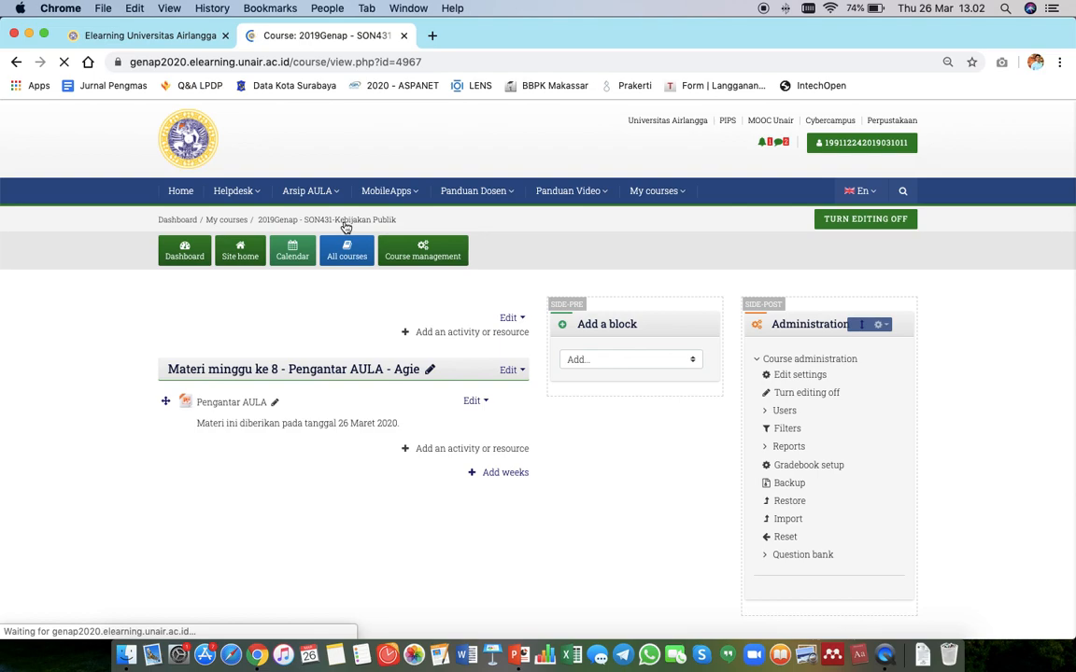
{"action": "scroll", "coordinate": [244, 612], "scroll_direction": "down", "scroll_amount": 2}
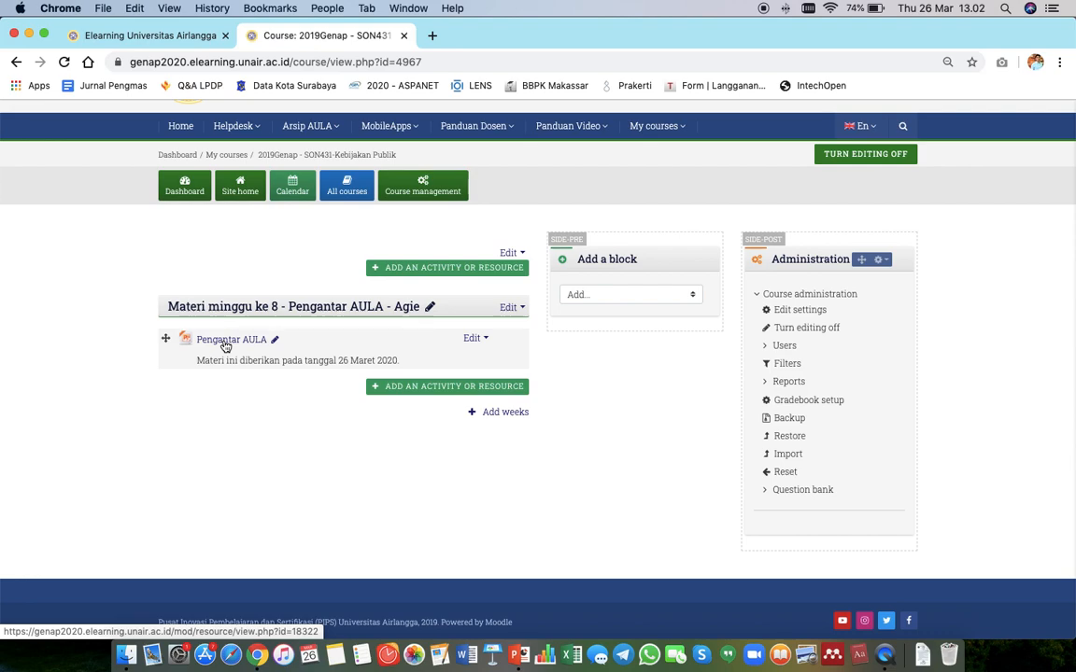
{"action": "left_click", "coordinate": [225, 343]}
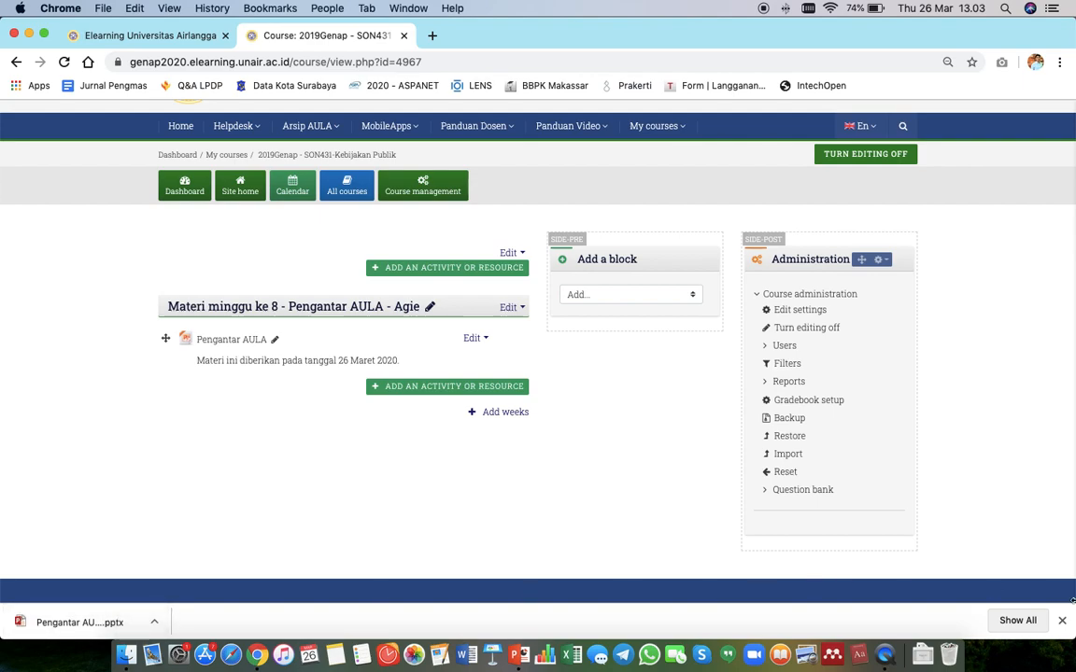
{"action": "left_click", "coordinate": [1062, 621]}
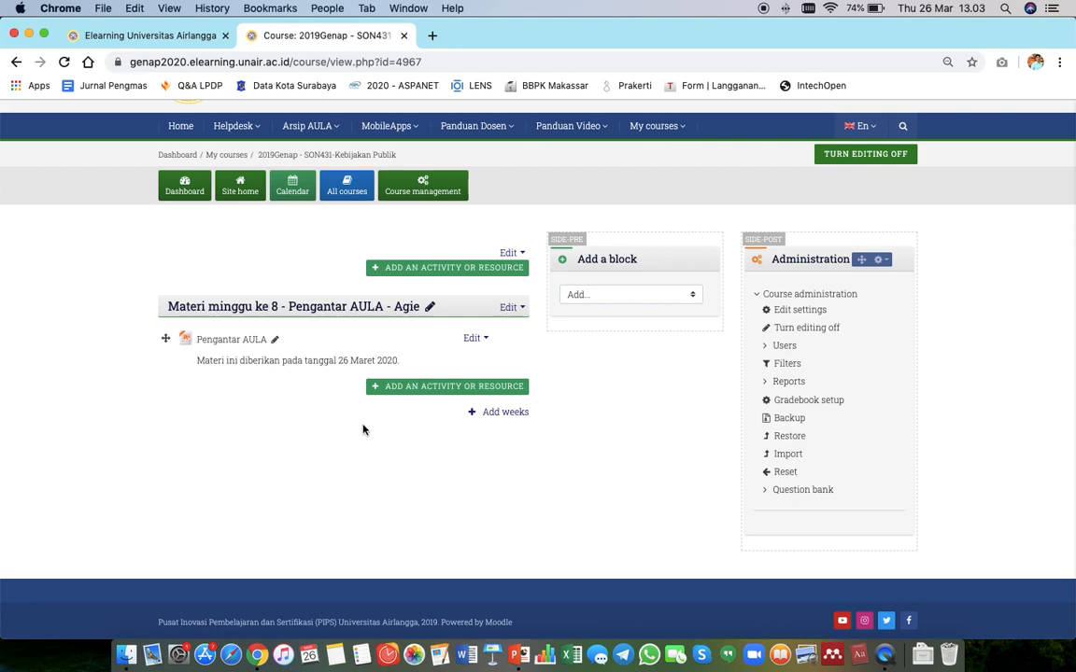
Add a new Folder resource to the week 8 section.
{"action": "left_click", "coordinate": [446, 390]}
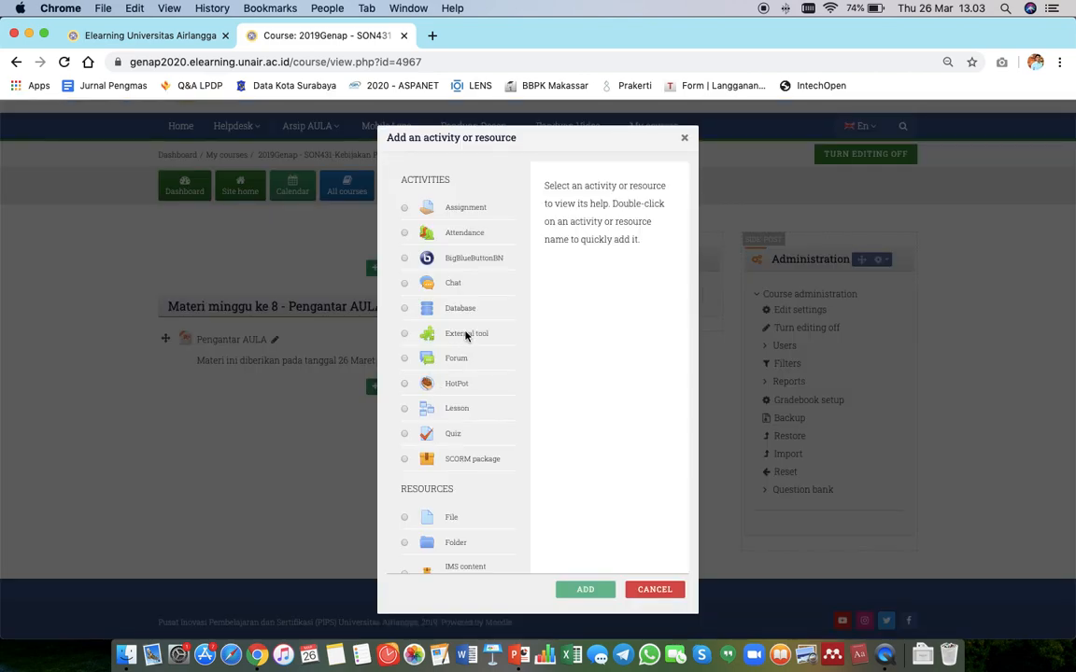
{"action": "scroll", "coordinate": [465, 334], "scroll_direction": "down", "scroll_amount": 3}
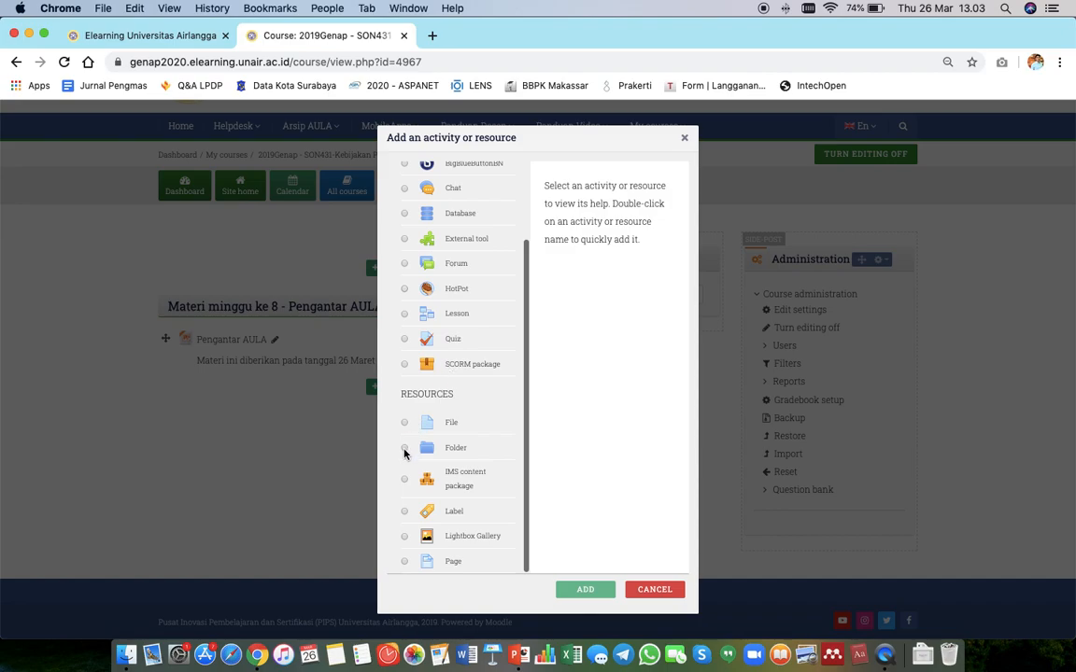
{"action": "left_click", "coordinate": [404, 450]}
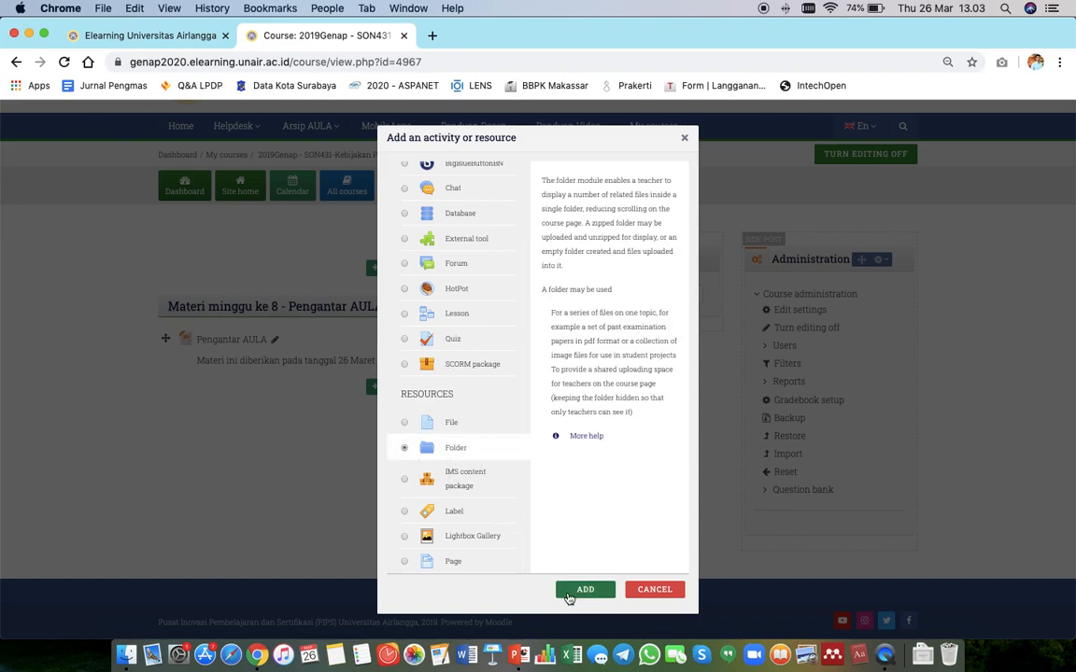
{"action": "left_click", "coordinate": [571, 592]}
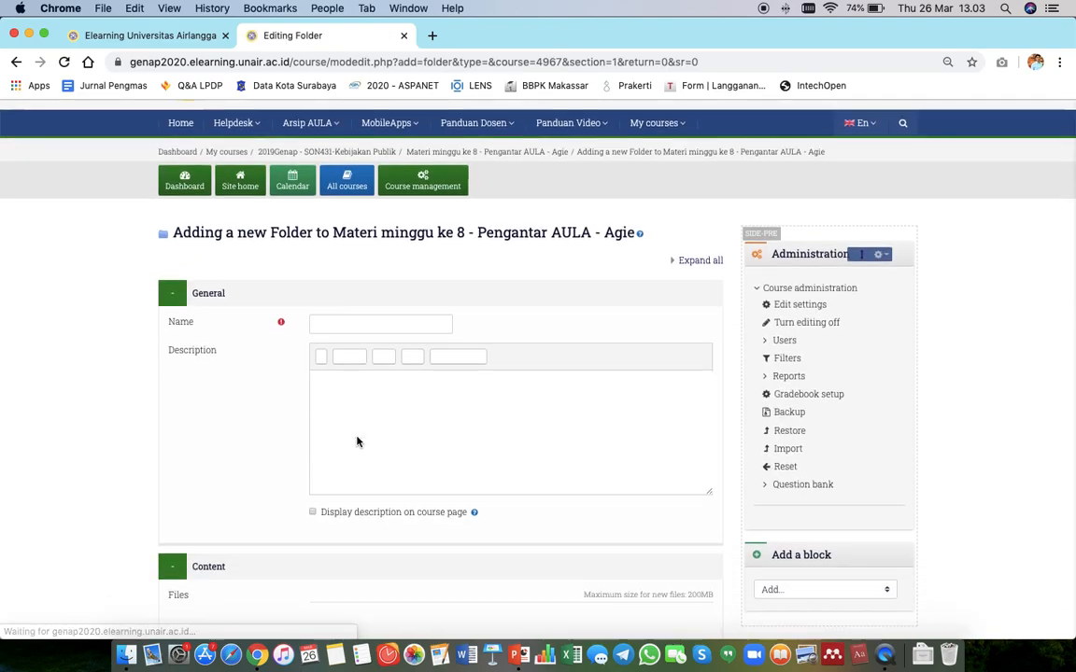
Name the folder 'Pengatar AULA Folder' and enable displaying its description on the course page.
{"action": "scroll", "coordinate": [357, 442], "scroll_direction": "down", "scroll_amount": 4}
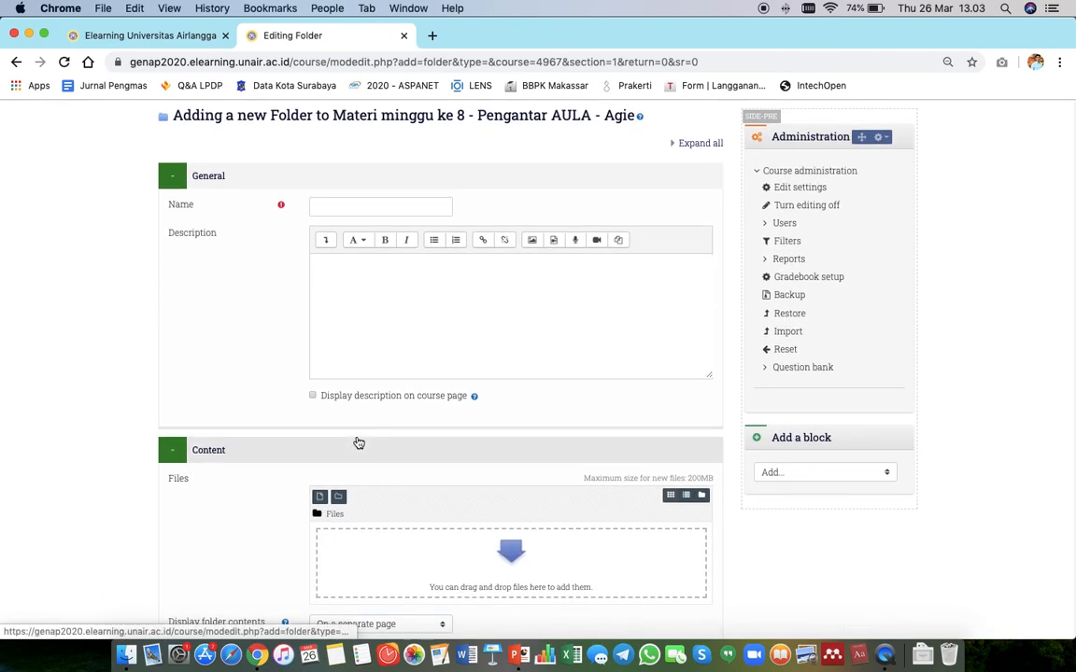
{"action": "left_click", "coordinate": [361, 214]}
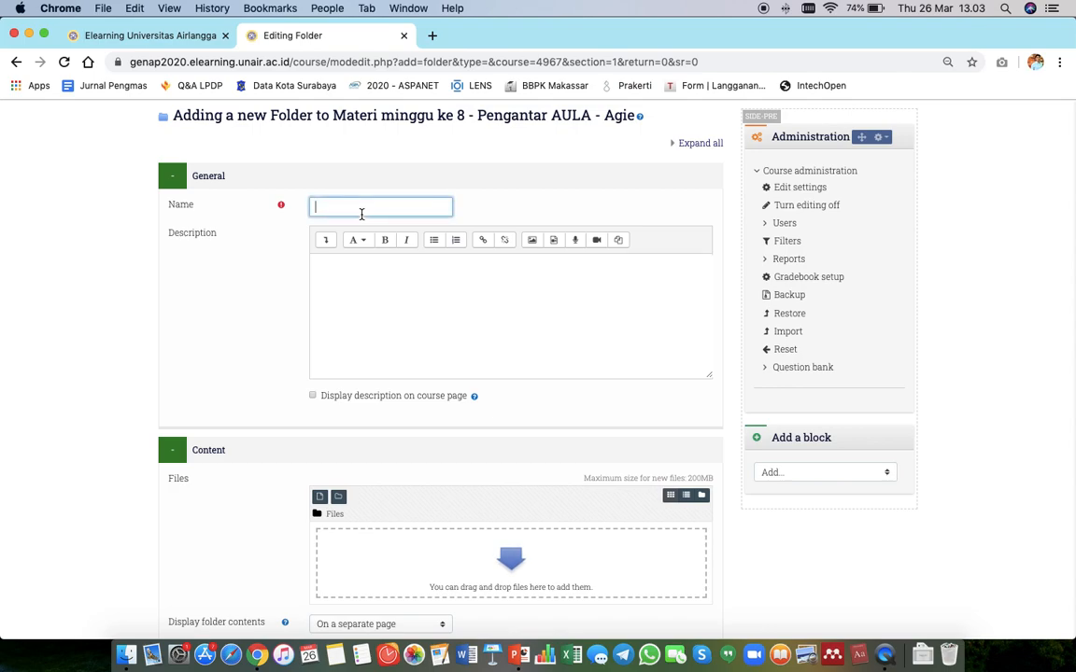
{"action": "type", "text": "Pe"}
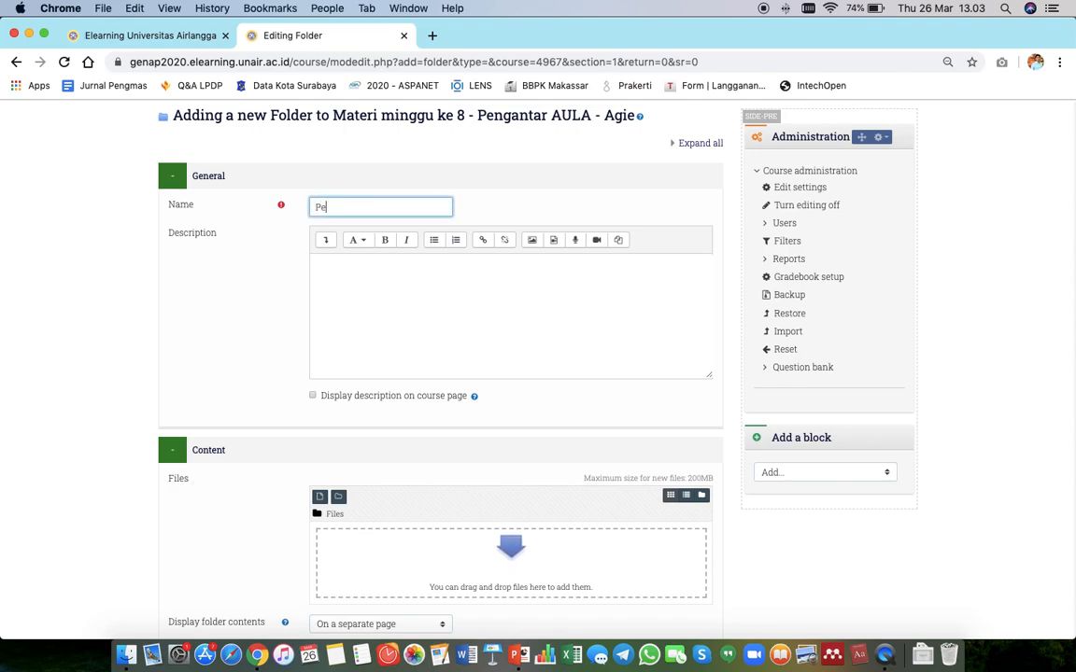
{"action": "type", "text": "ngatar AULA Folder"}
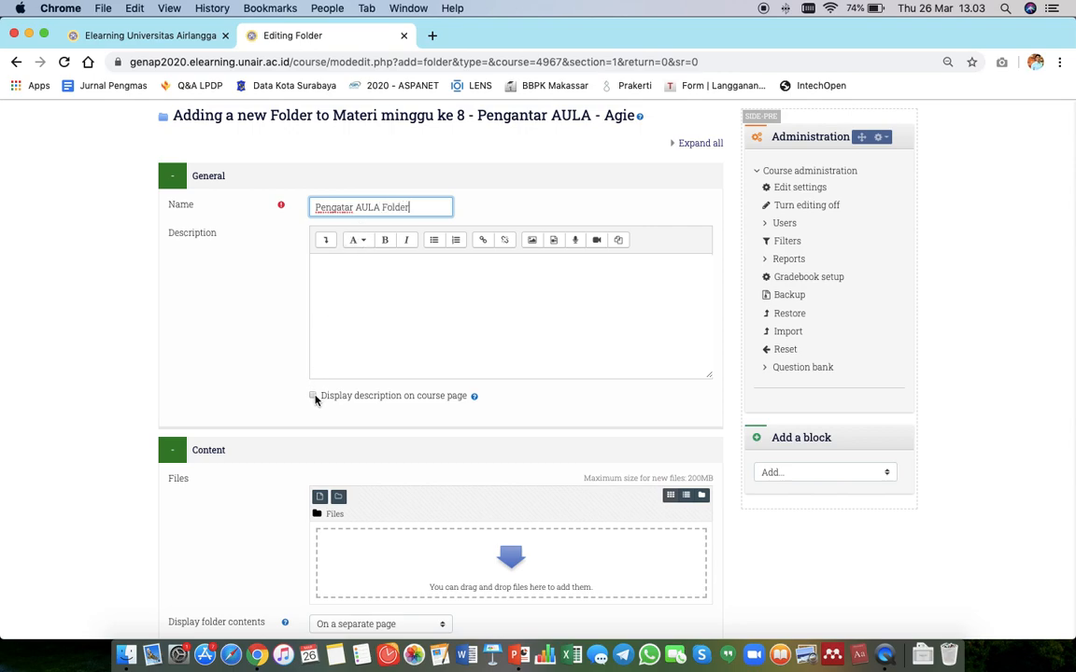
{"action": "left_click", "coordinate": [313, 397]}
Enter the folder description 'Materi ini diberikan pada tanggal 26 Maret 2020'.
{"action": "left_click", "coordinate": [413, 305]}
{"action": "type", "text": "Materi"}
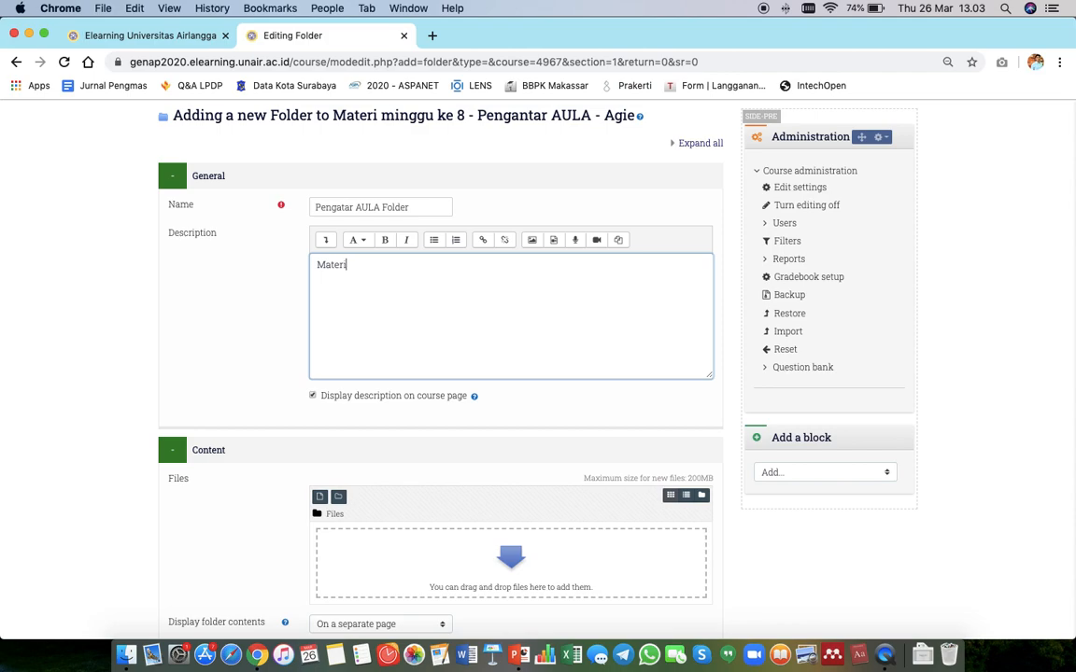
{"action": "type", "text": " ini diberikan pada tanggal 2"}
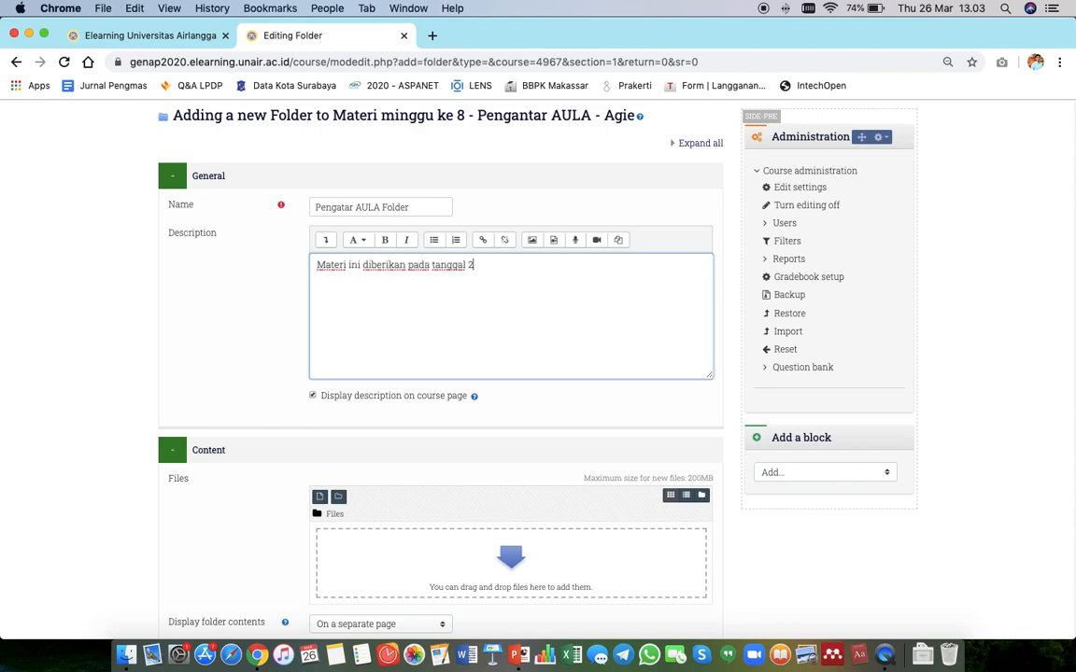
{"action": "type", "text": "6 Maret 2"}
Switch to Finder and add the three files from the Tutorial AULA folder to the folder's file area.
{"action": "scroll", "coordinate": [355, 427], "scroll_direction": "down", "scroll_amount": 3}
{"action": "scroll", "coordinate": [362, 332], "scroll_direction": "down", "scroll_amount": 6}
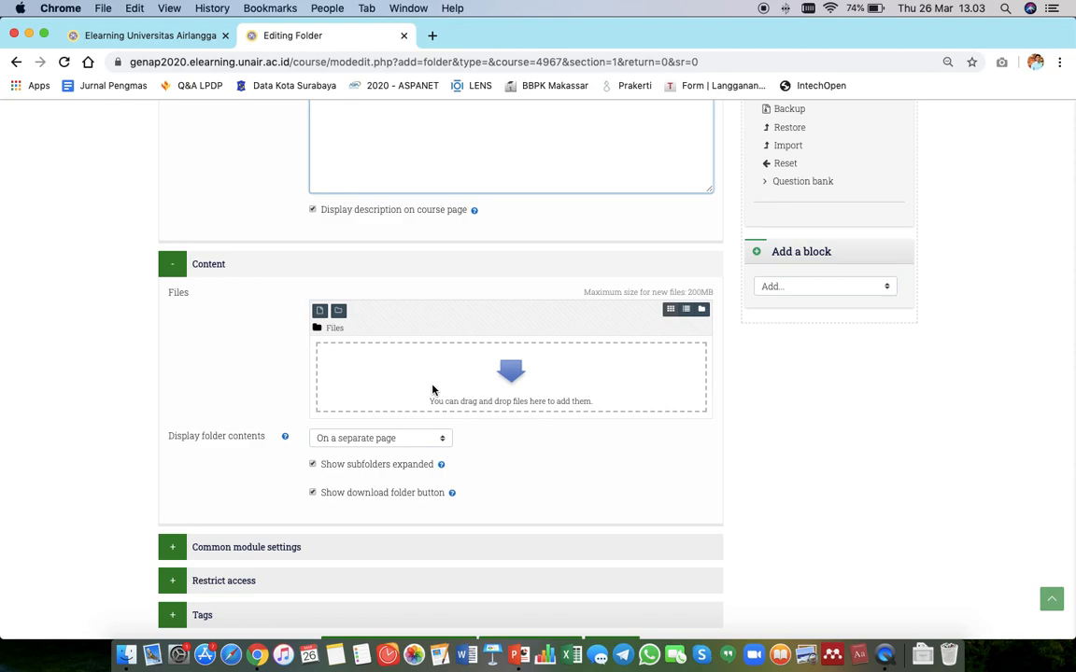
{"action": "left_click", "coordinate": [319, 310]}
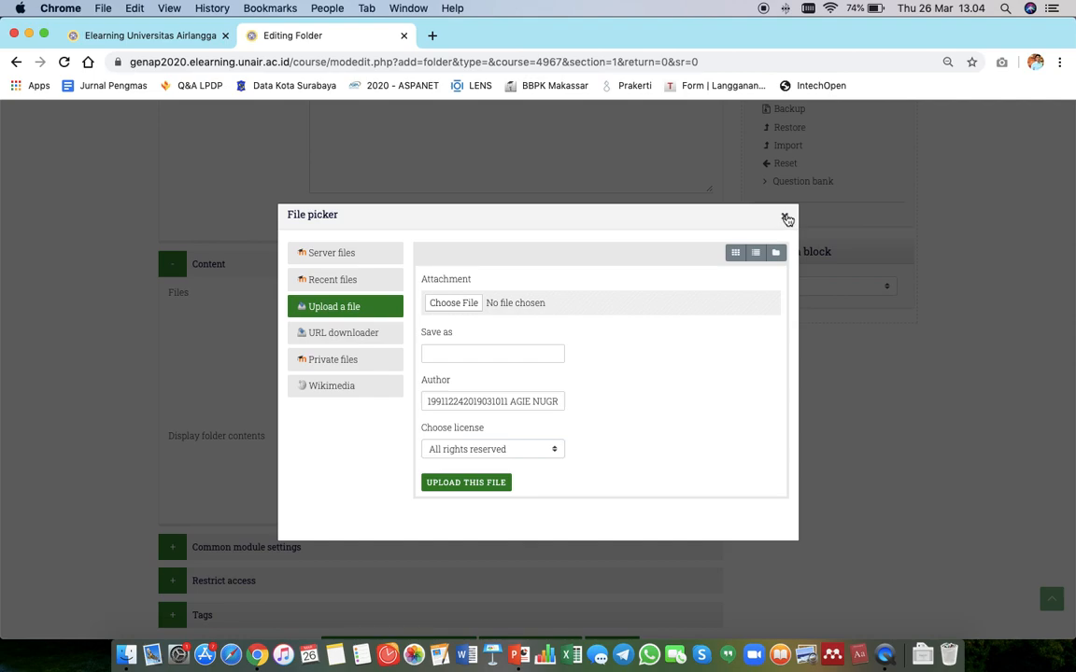
{"action": "left_click", "coordinate": [785, 218]}
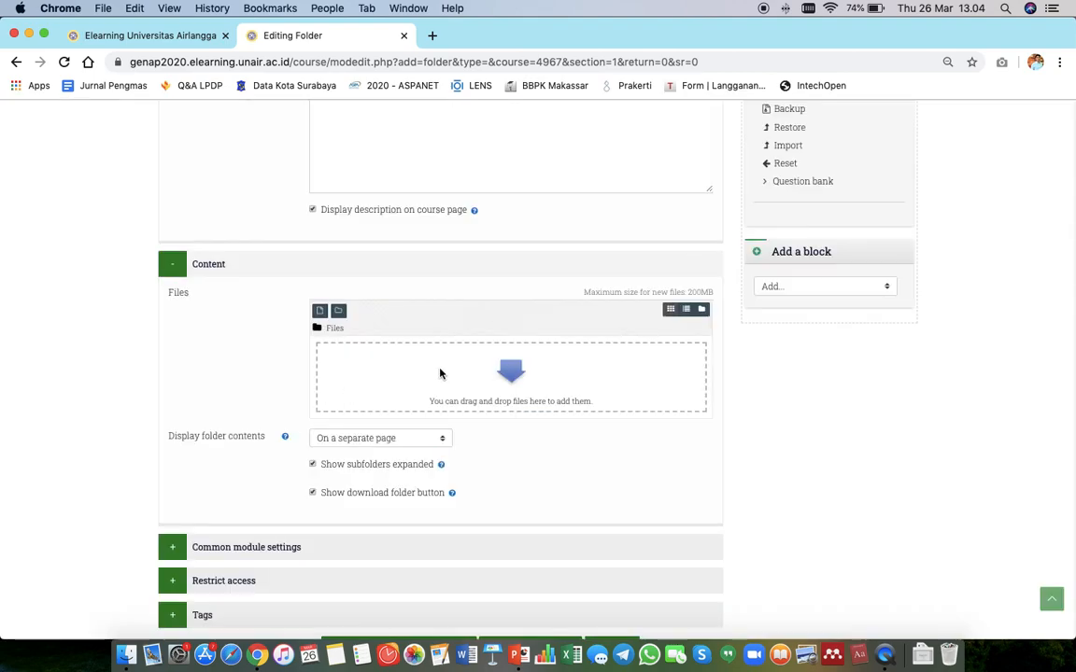
{"action": "key", "text": "super+Tab"}
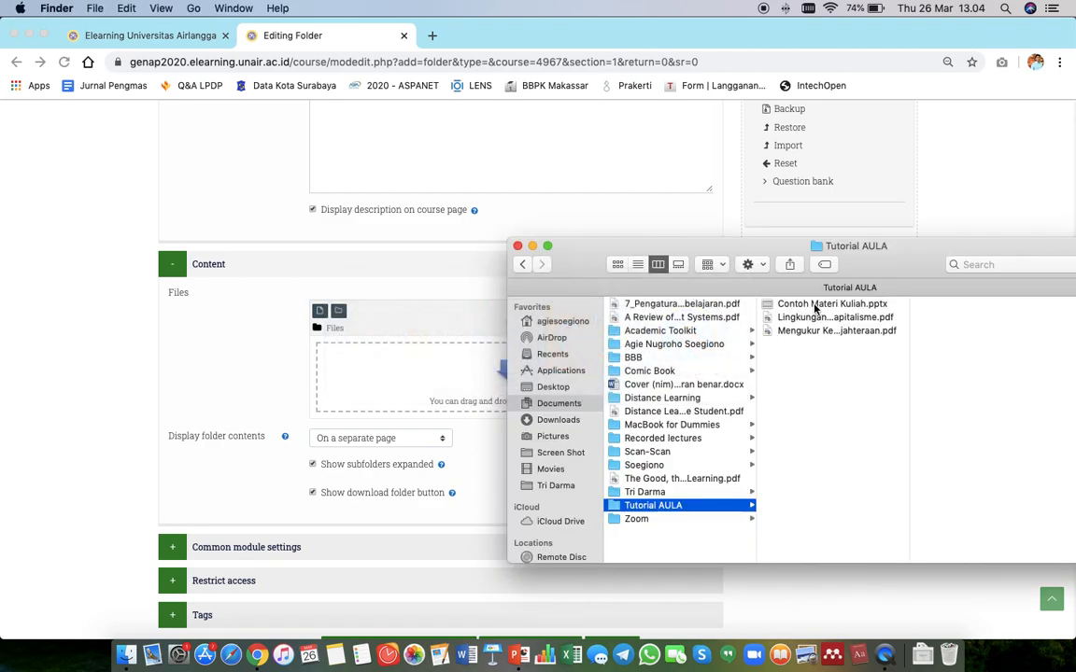
{"action": "left_click", "coordinate": [815, 306]}
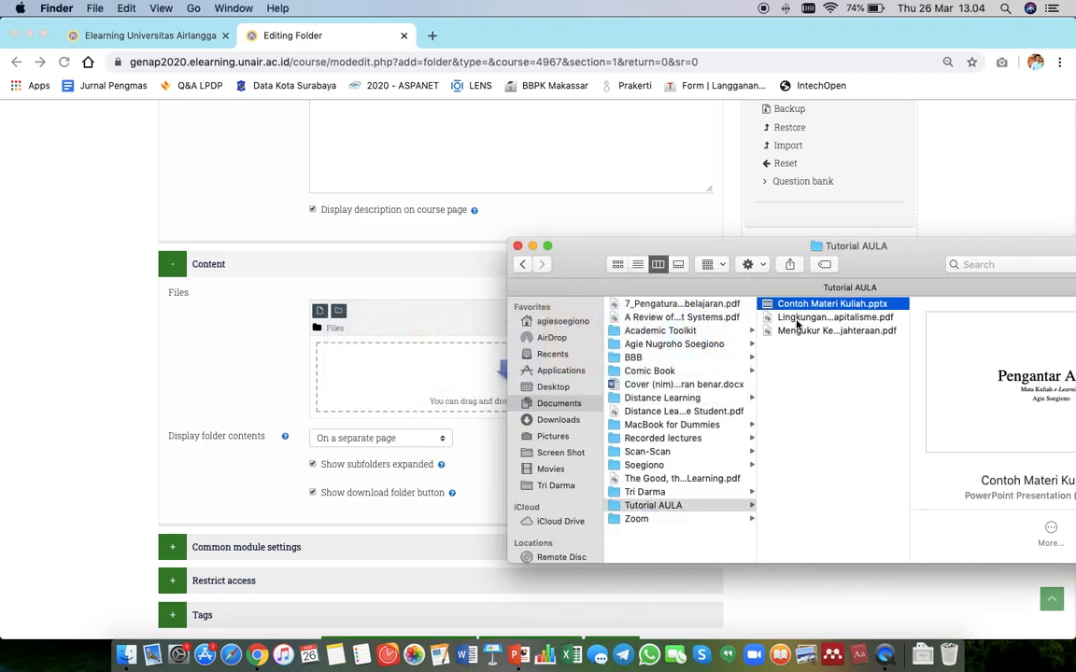
{"action": "left_click", "coordinate": [798, 318], "text": "shift"}
{"action": "left_click", "coordinate": [798, 331], "text": "shift"}
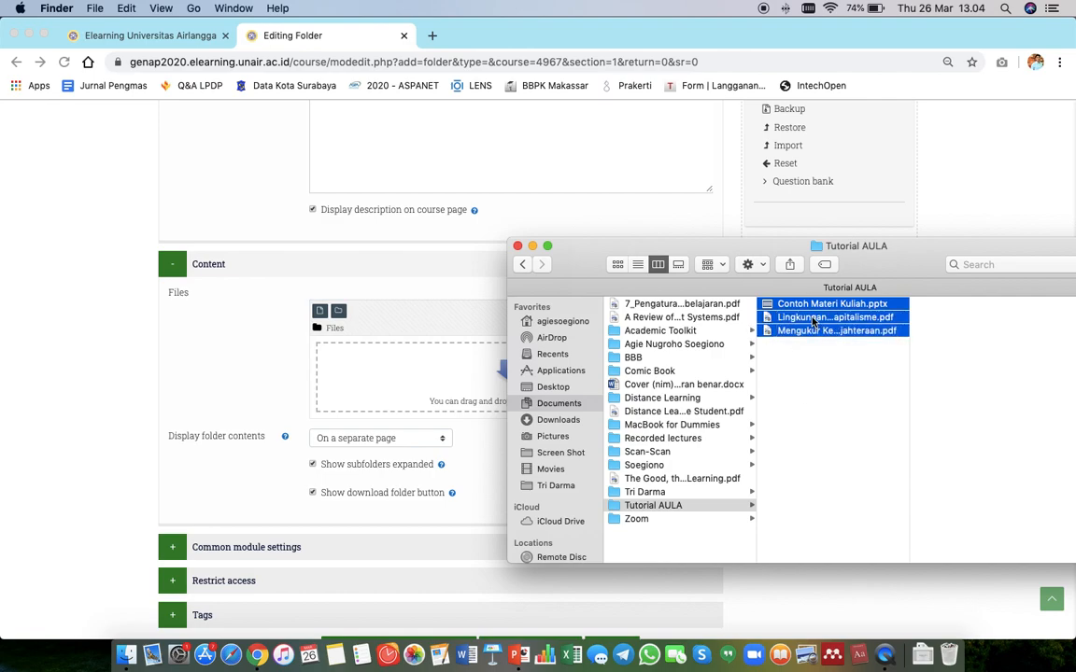
{"action": "left_click_drag", "start_coordinate": [812, 322], "coordinate": [423, 373]}
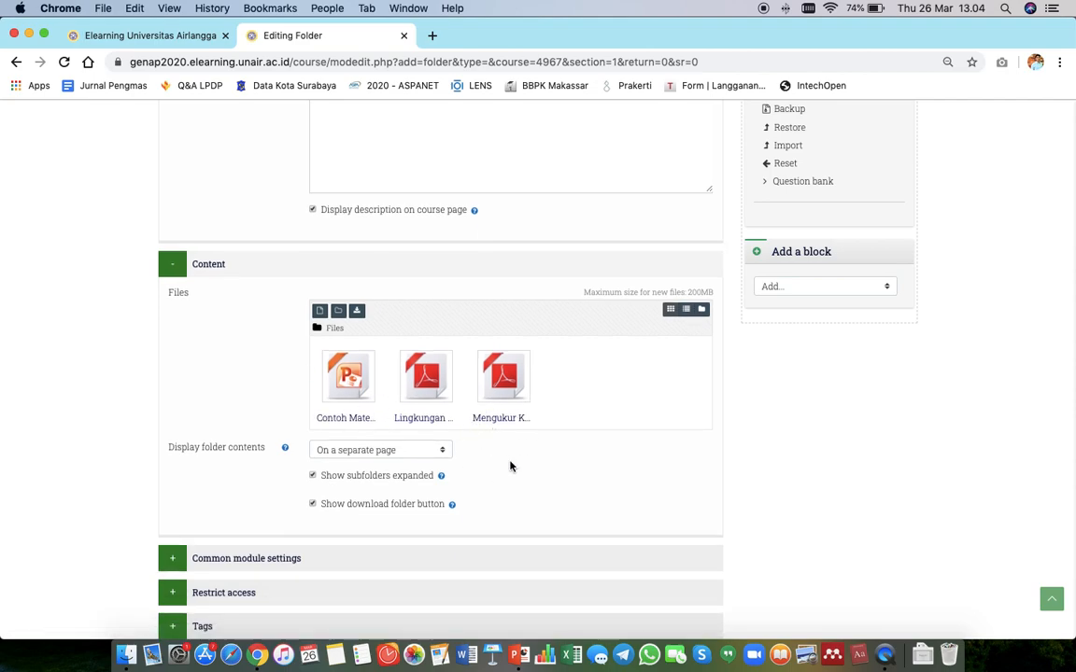
Save the folder resource and display it.
{"action": "scroll", "coordinate": [510, 466], "scroll_direction": "down", "scroll_amount": 1}
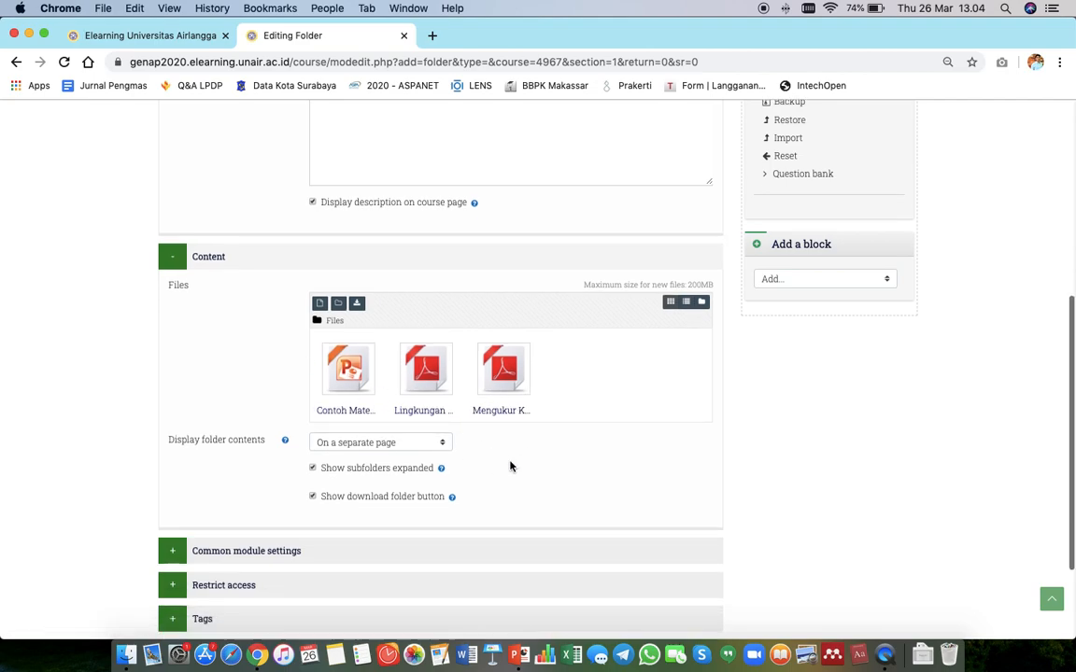
{"action": "scroll", "coordinate": [510, 466], "scroll_direction": "down", "scroll_amount": 3}
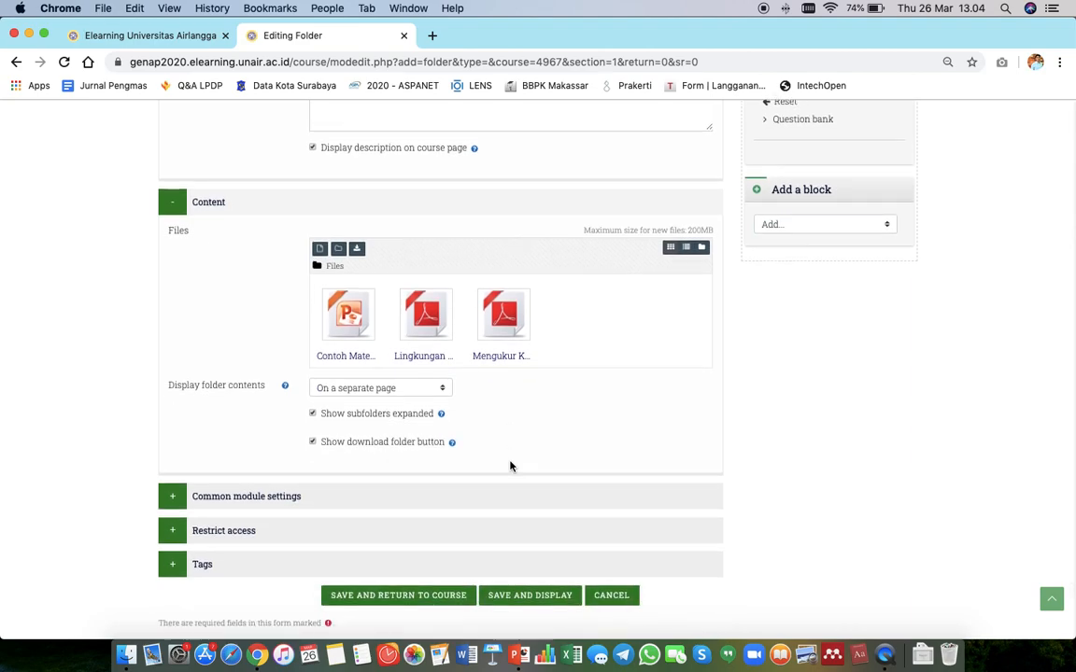
{"action": "scroll", "coordinate": [510, 466], "scroll_direction": "down", "scroll_amount": 2}
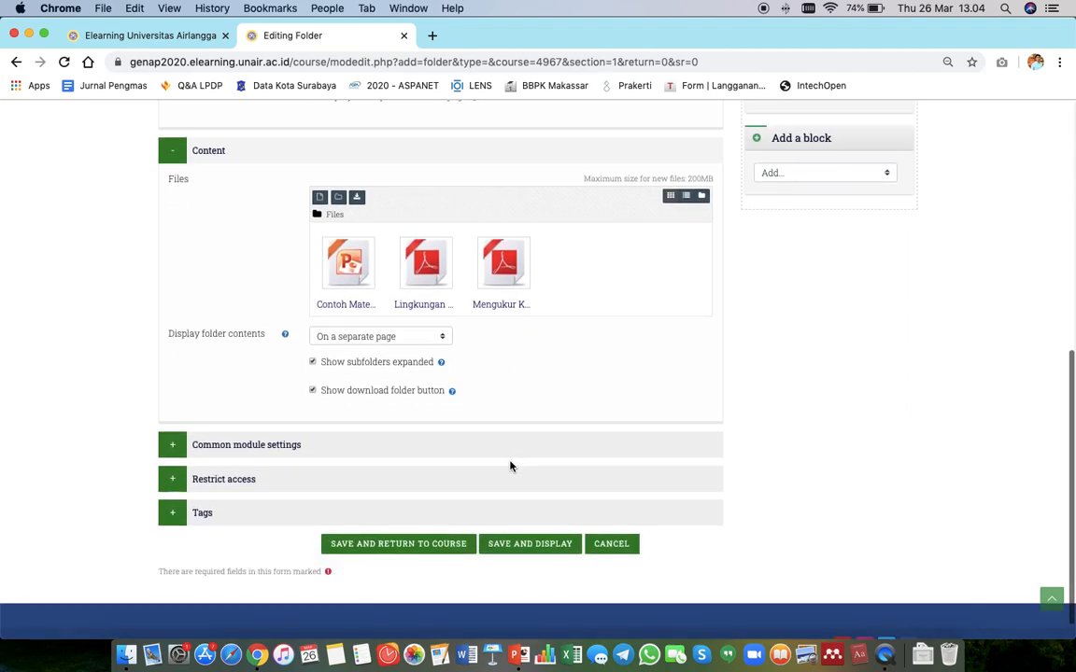
{"action": "left_click", "coordinate": [510, 545]}
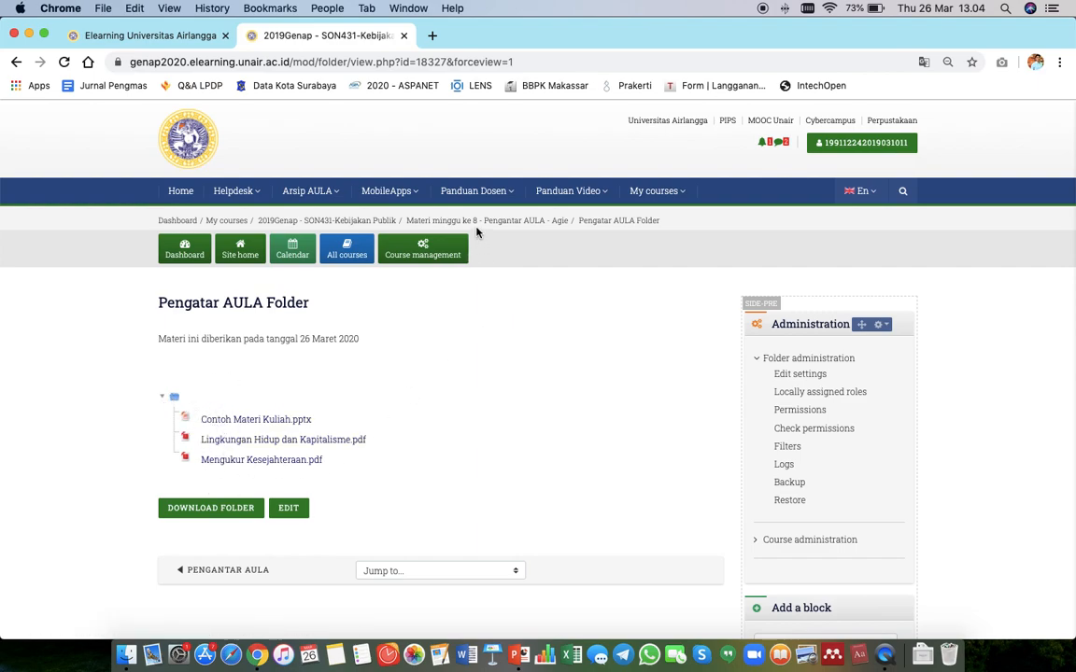
Return to the course page and view the File resource's description in the add activity or resource dialog.
{"action": "left_click", "coordinate": [505, 222]}
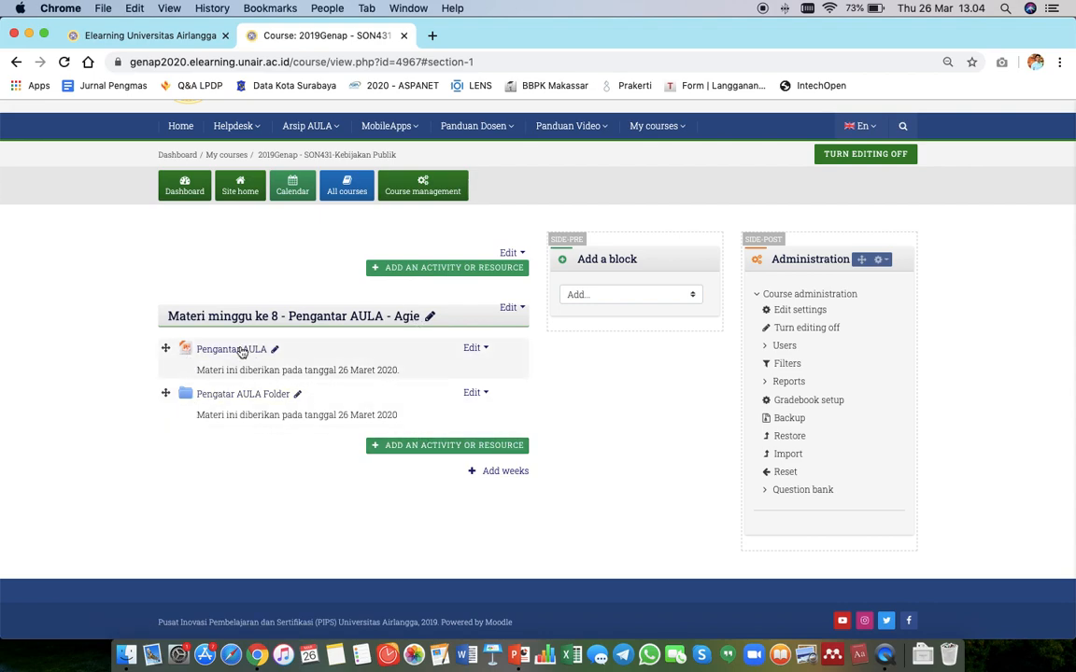
{"action": "left_click", "coordinate": [424, 447]}
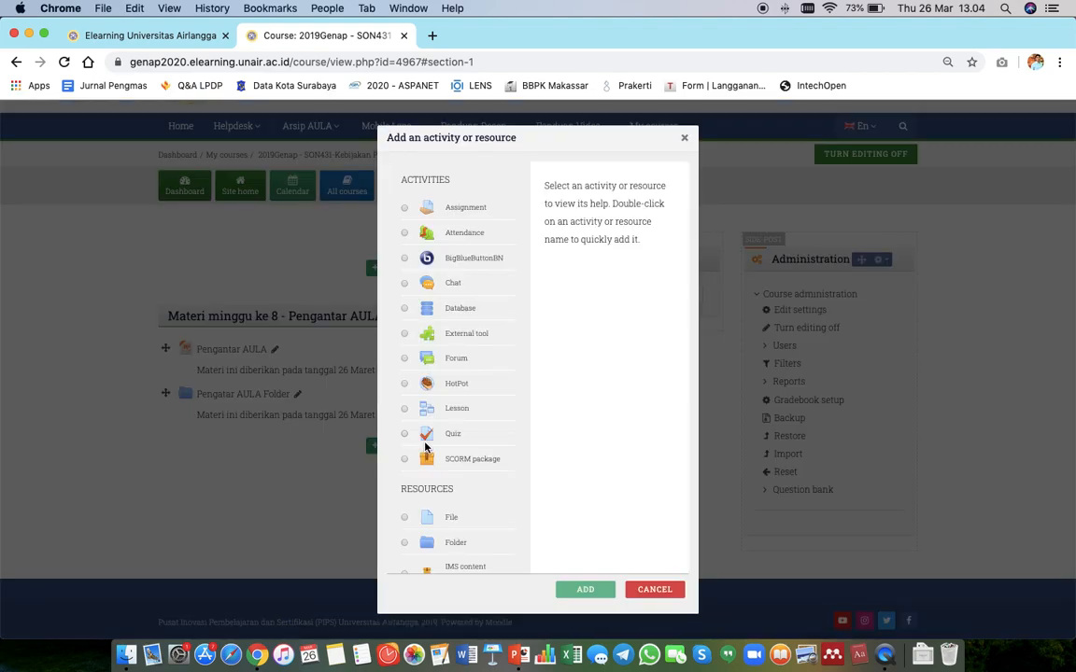
{"action": "left_click", "coordinate": [404, 516]}
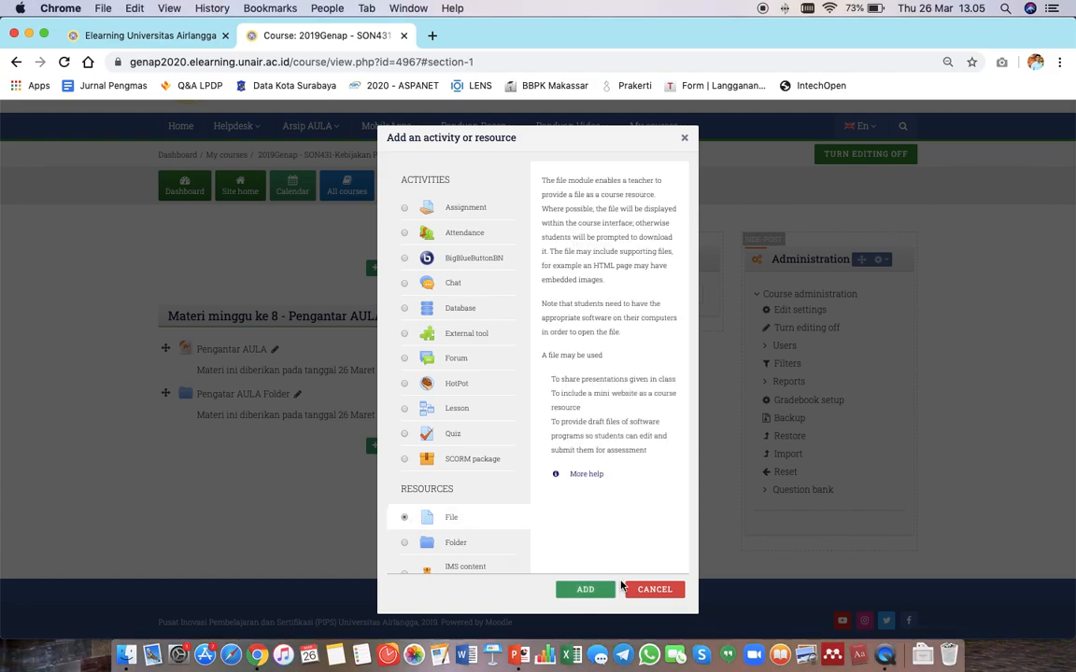
{"action": "left_click", "coordinate": [654, 588]}
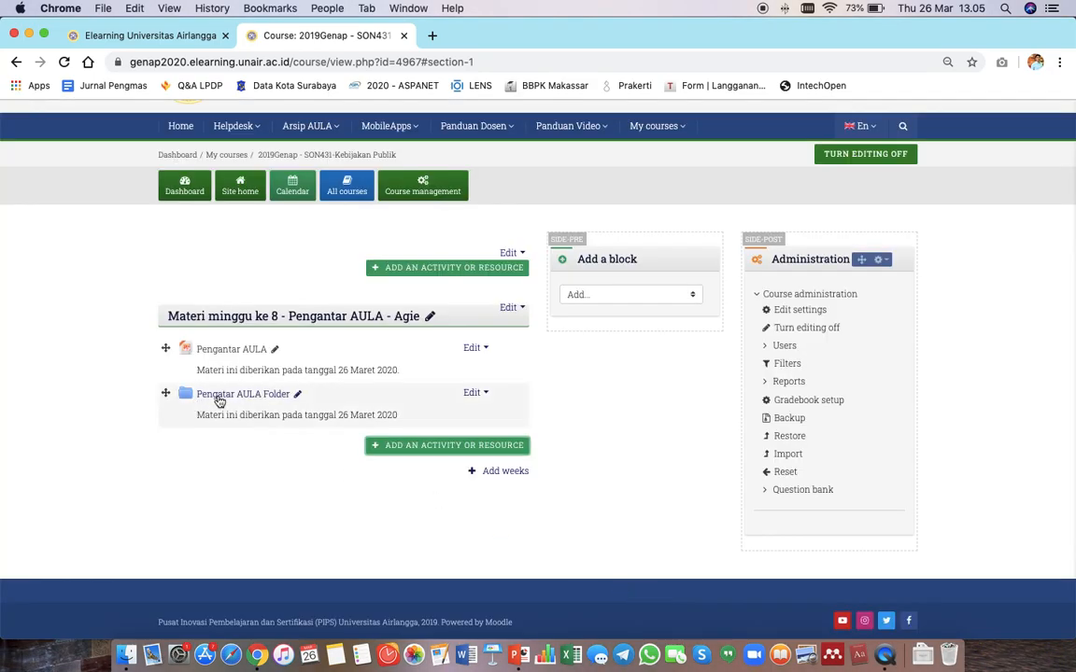
Reopen the add activity or resource dialog and view the Folder resource's description without adding it.
{"action": "left_click", "coordinate": [435, 448]}
{"action": "scroll", "coordinate": [411, 411], "scroll_direction": "down", "scroll_amount": 3}
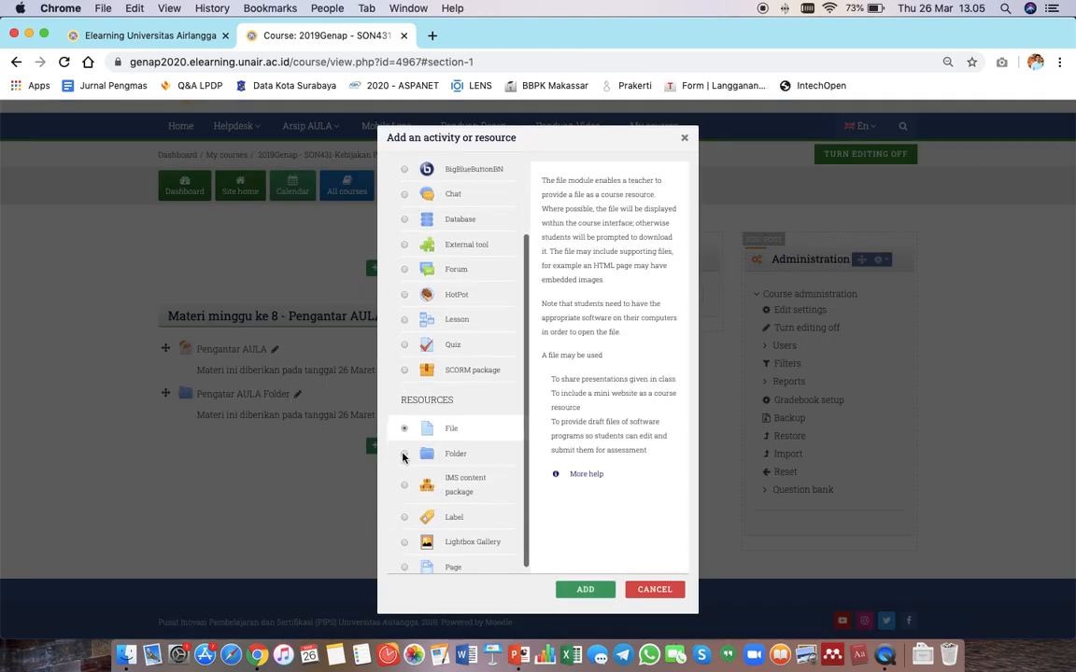
{"action": "left_click", "coordinate": [404, 454]}
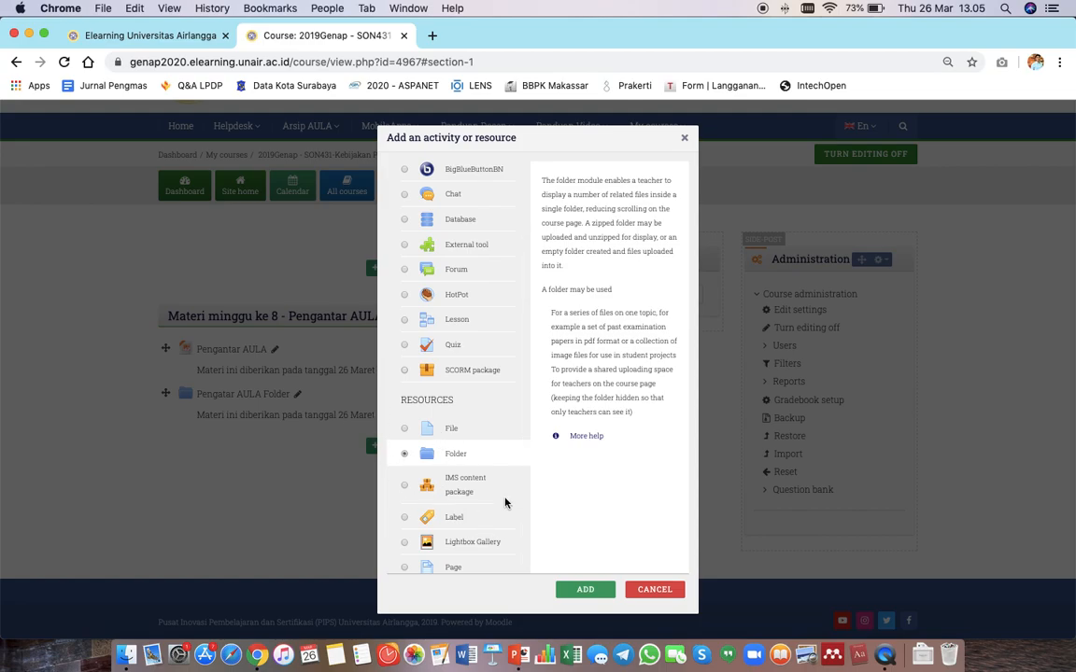
{"action": "left_click", "coordinate": [654, 591]}
Open 'Pengatar AULA Folder' and download the 'Lingkungan Hidup dan Kapitalisme.pdf' file.
{"action": "left_click", "coordinate": [252, 404]}
{"action": "scroll", "coordinate": [259, 362], "scroll_direction": "down", "scroll_amount": 1}
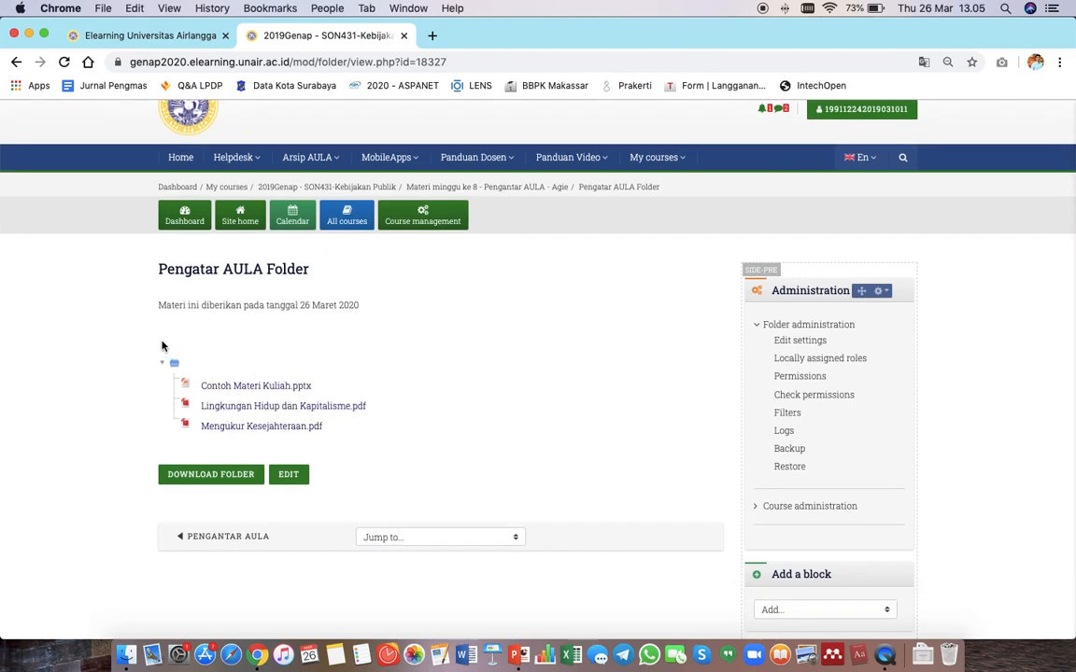
{"action": "left_click", "coordinate": [305, 409]}
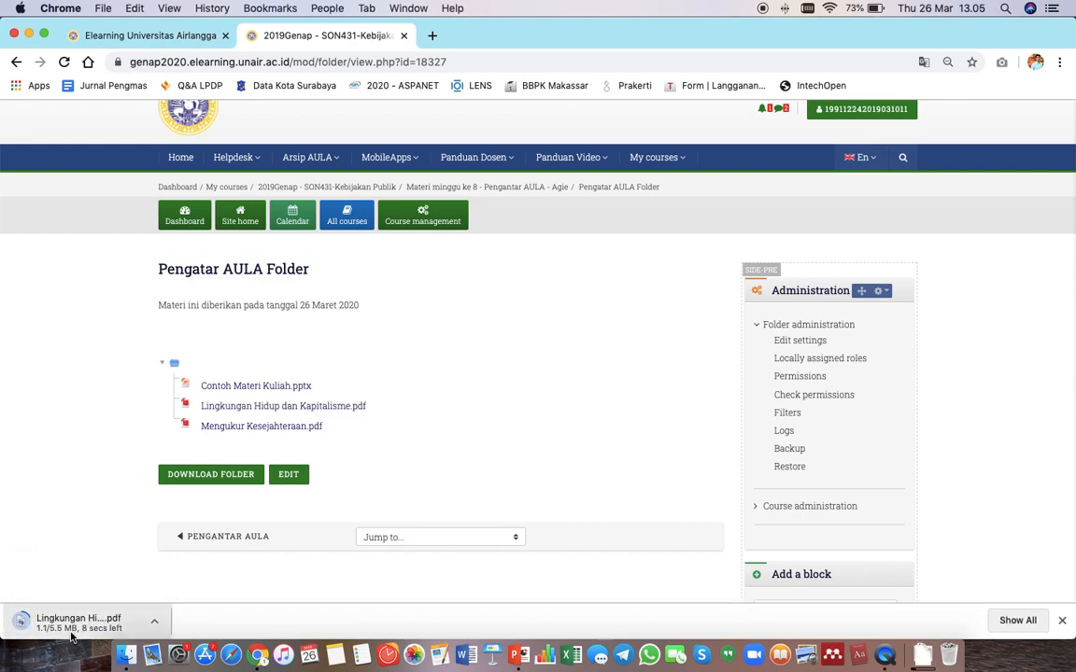
Return to the course page to review the week 8 section.
{"action": "left_click", "coordinate": [363, 189]}
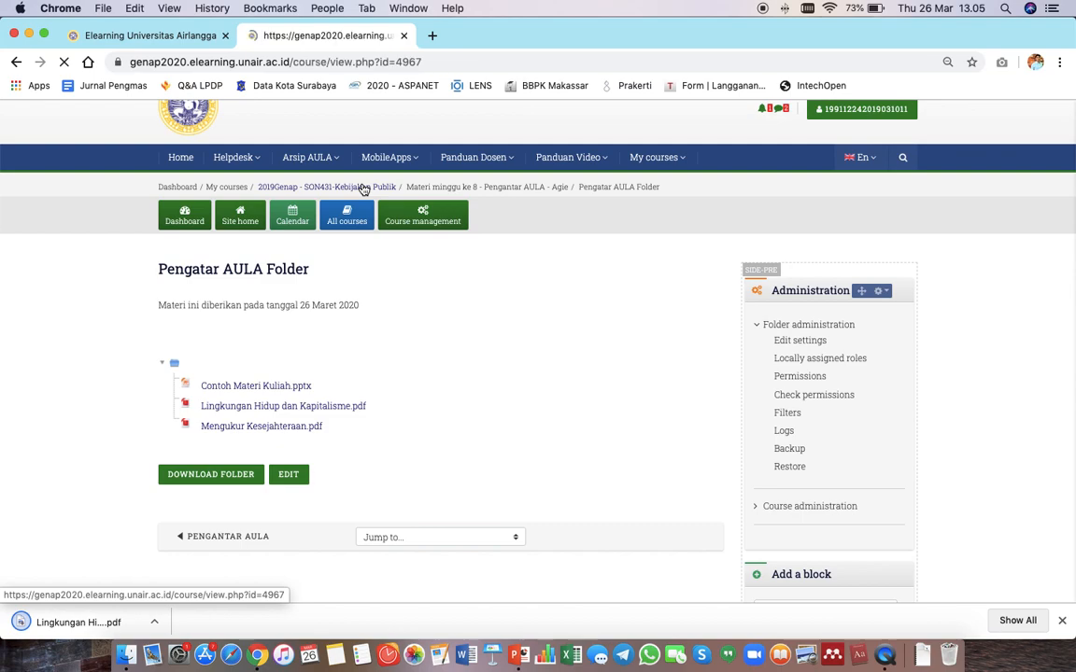
{"action": "scroll", "coordinate": [331, 378], "scroll_direction": "down", "scroll_amount": 1}
{"action": "scroll", "coordinate": [332, 378], "scroll_direction": "down", "scroll_amount": 1}
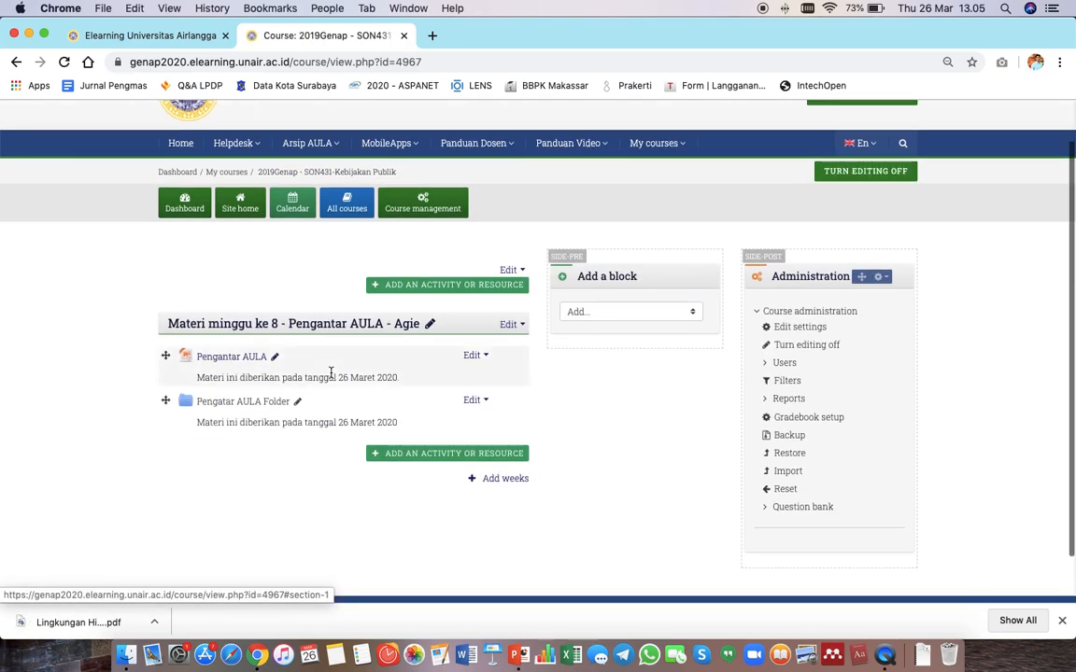